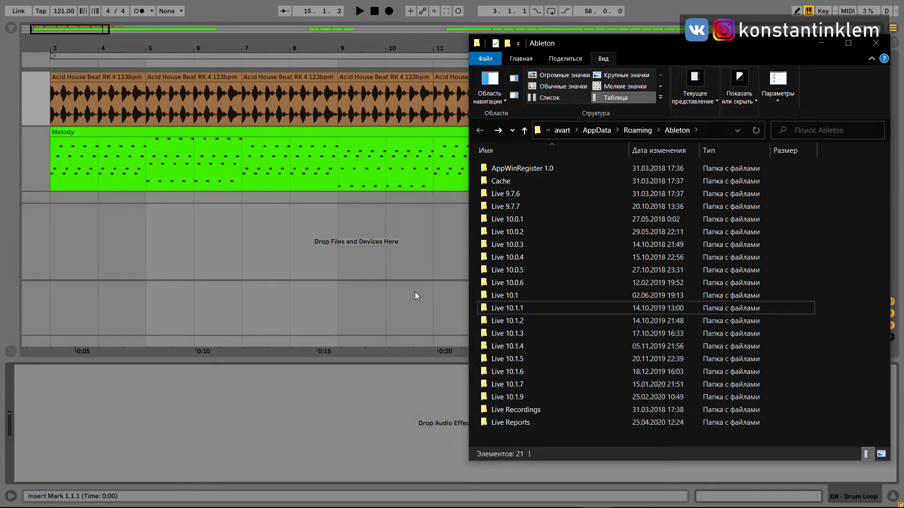
# Step: Create a new text document named Options.txt in the Preferences folder of Live 10.1.9
pyautogui.doubleClick(504, 397)
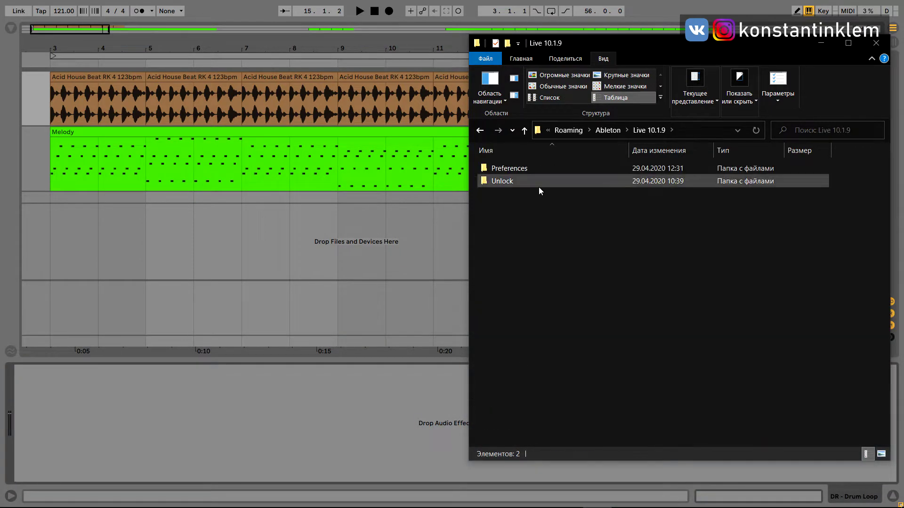
pyautogui.doubleClick(524, 170)
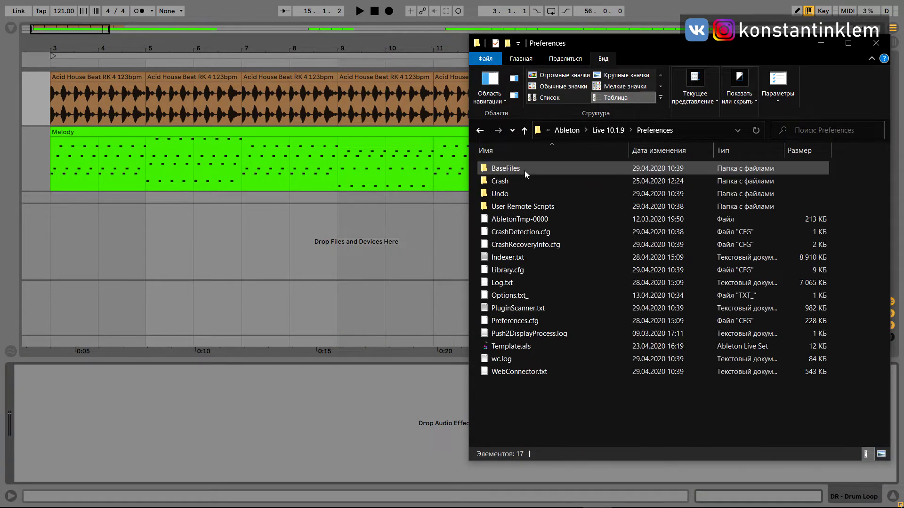
pyautogui.rightClick(539, 409)
pyautogui.moveTo(681, 385)
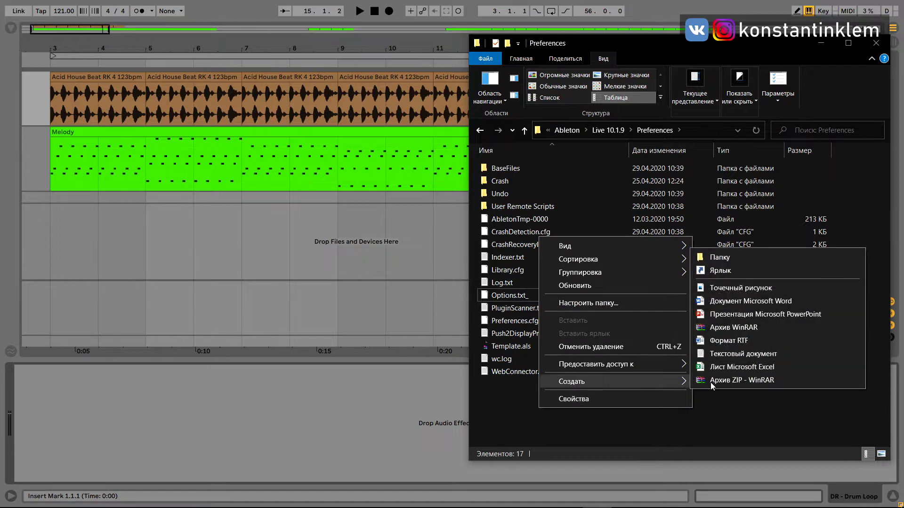
pyautogui.click(739, 354)
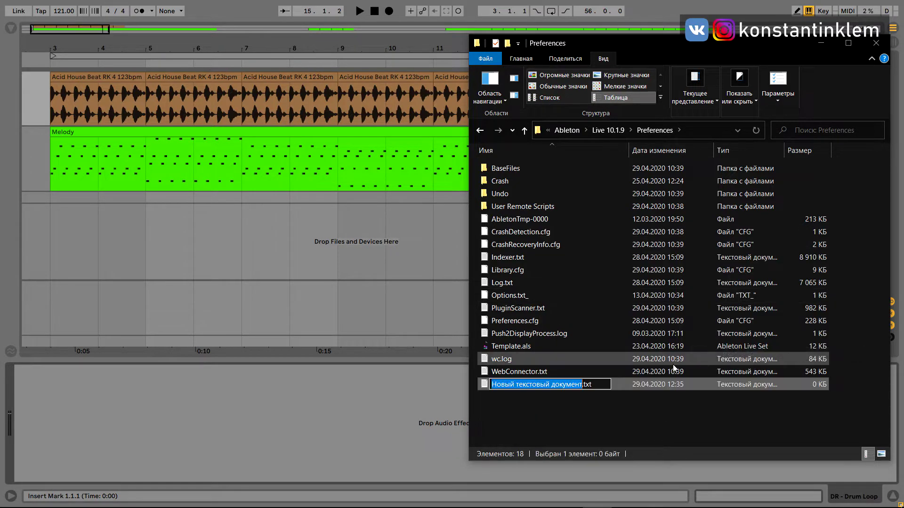
pyautogui.write('Options')
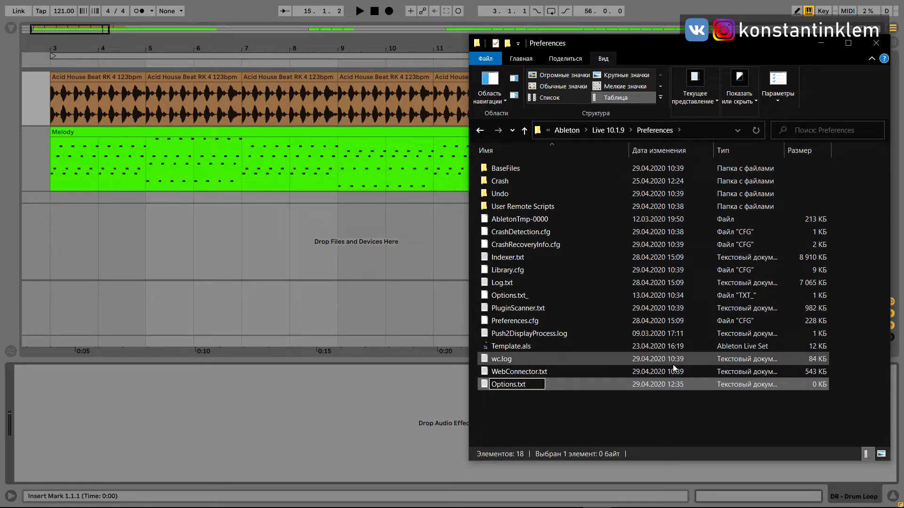
pyautogui.press('Return')
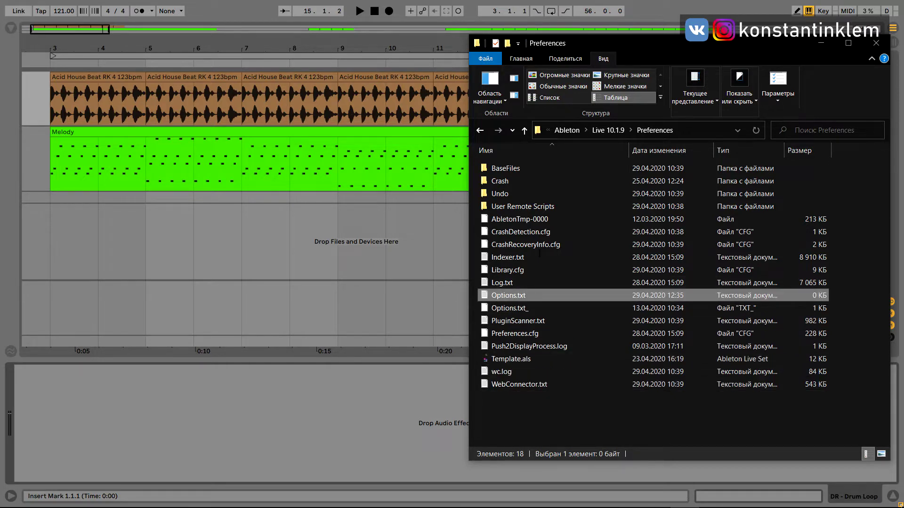
# Step: Enter -NoVstStartupScan in Options.txt, then save and close the file
pyautogui.doubleClick(507, 293)
pyautogui.write('-NoVstStartupScan')
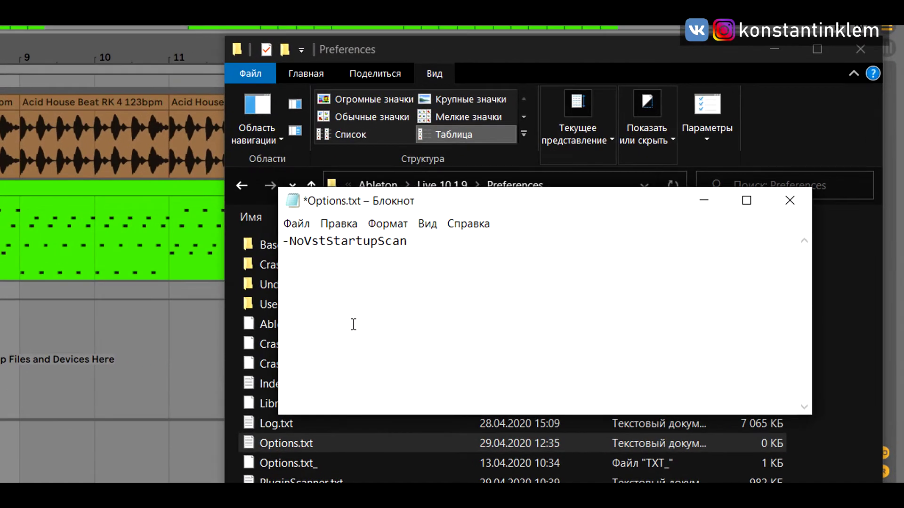
pyautogui.click(296, 224)
pyautogui.click(320, 297)
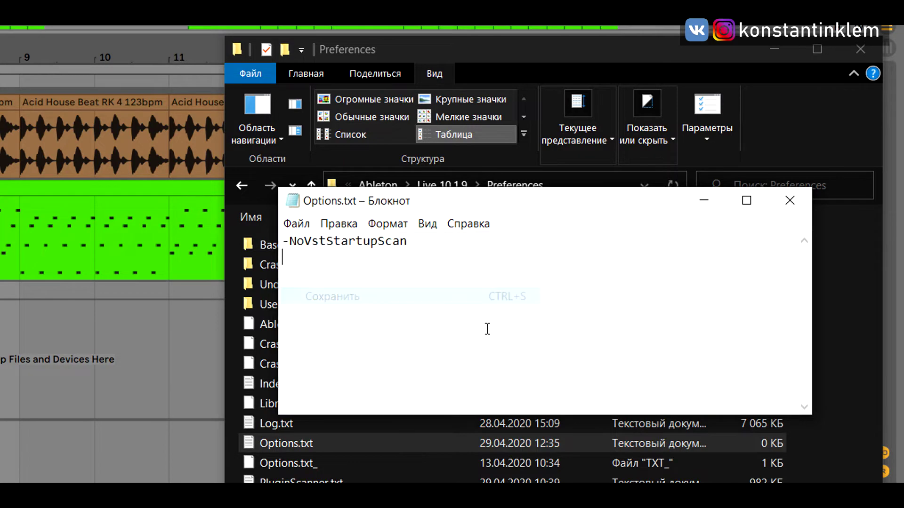
pyautogui.click(790, 201)
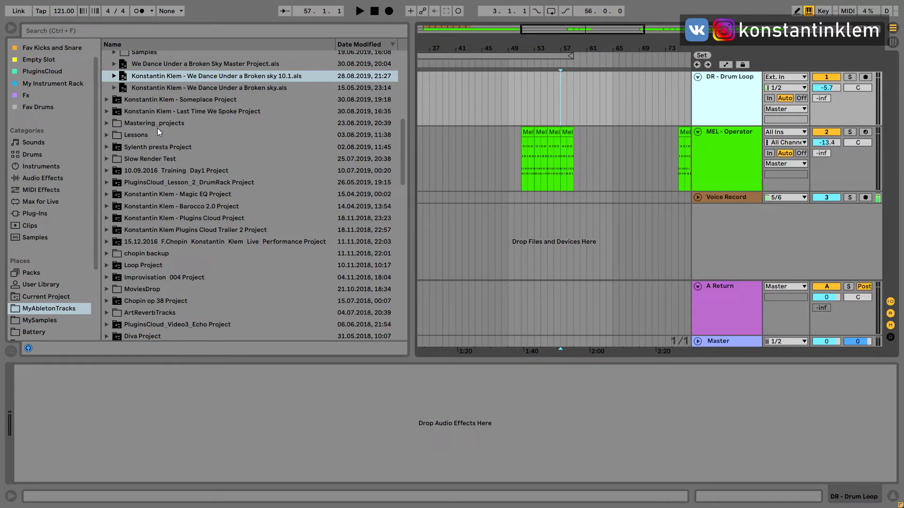
# Step: Import the BS - Group track from the We Dance Under a Broken sky 10.1 set into the arrangement below the Voice Record track
pyautogui.click(115, 76)
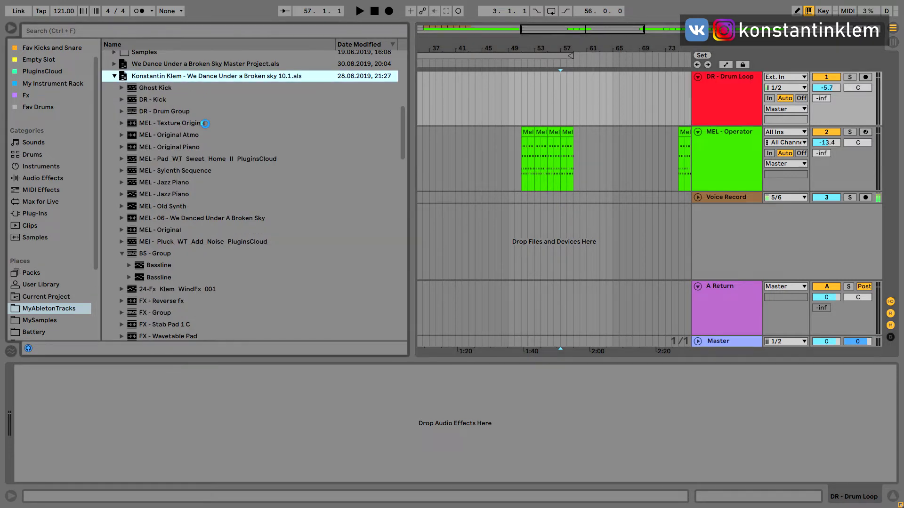
pyautogui.scroll(-5, 402, 115)
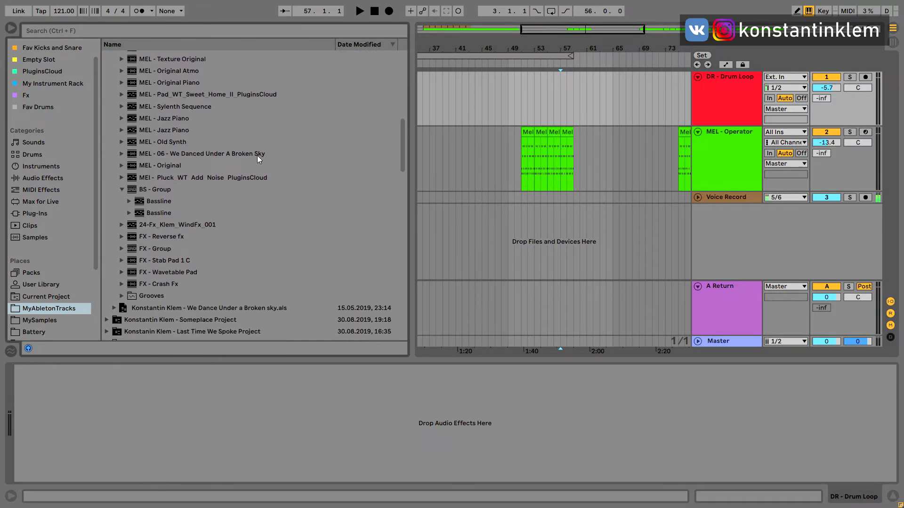
pyautogui.click(156, 190)
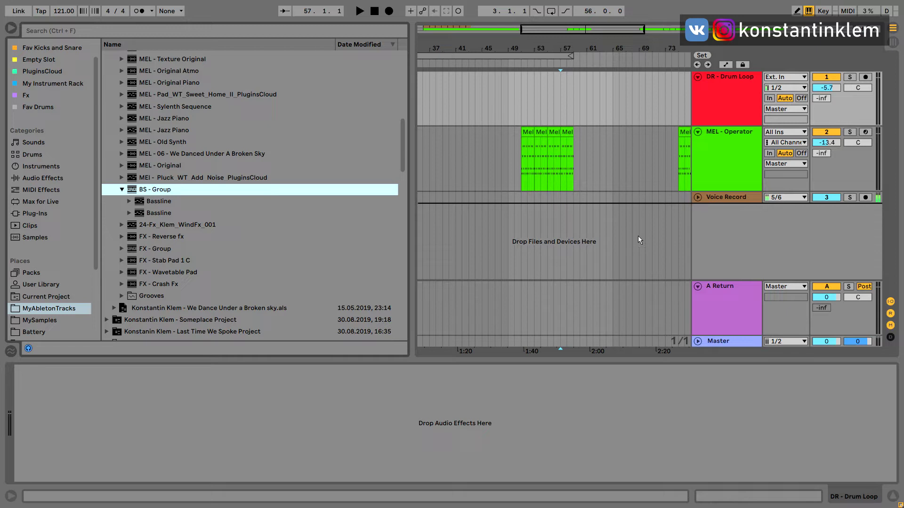
pyautogui.moveTo(157, 190); pyautogui.dragTo(639, 237)
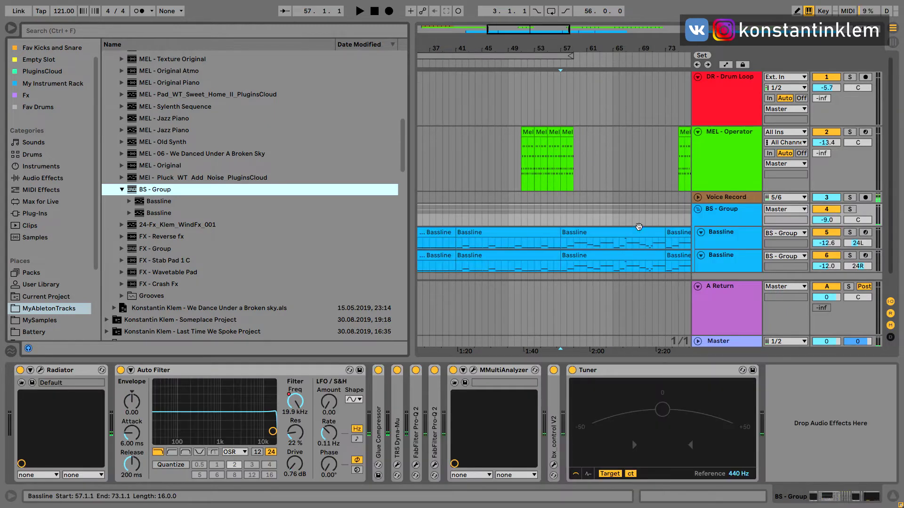
# Step: Inspect the Radiator plug-in on BS - Group and the MIDI notes of the first Bassline track's clip at bar 41
pyautogui.click(738, 200)
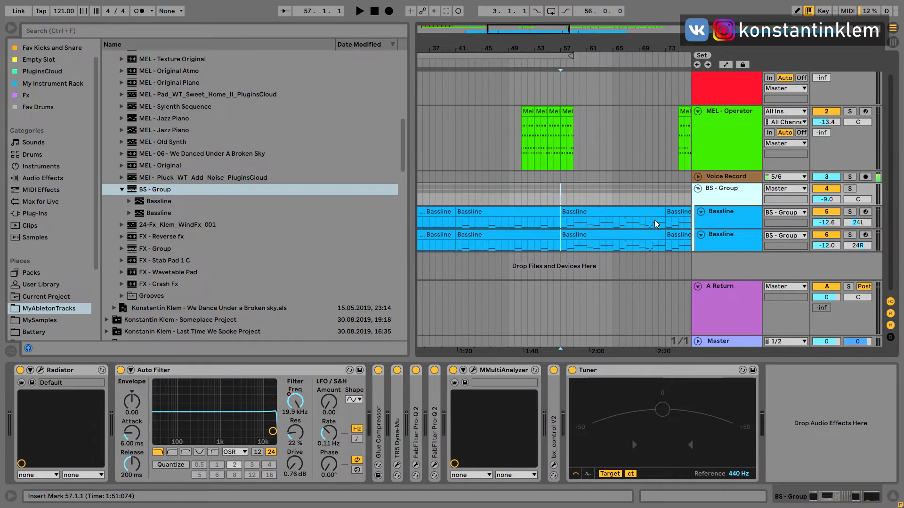
pyautogui.click(40, 370)
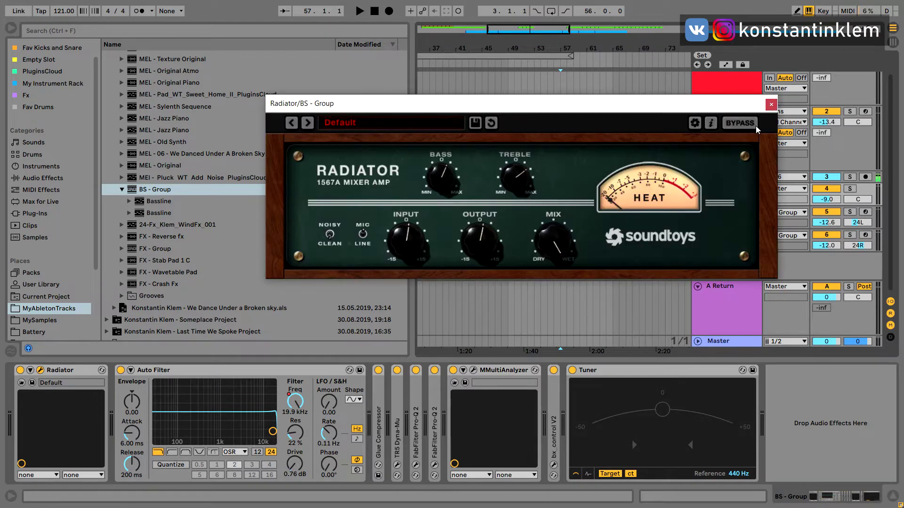
pyautogui.click(771, 97)
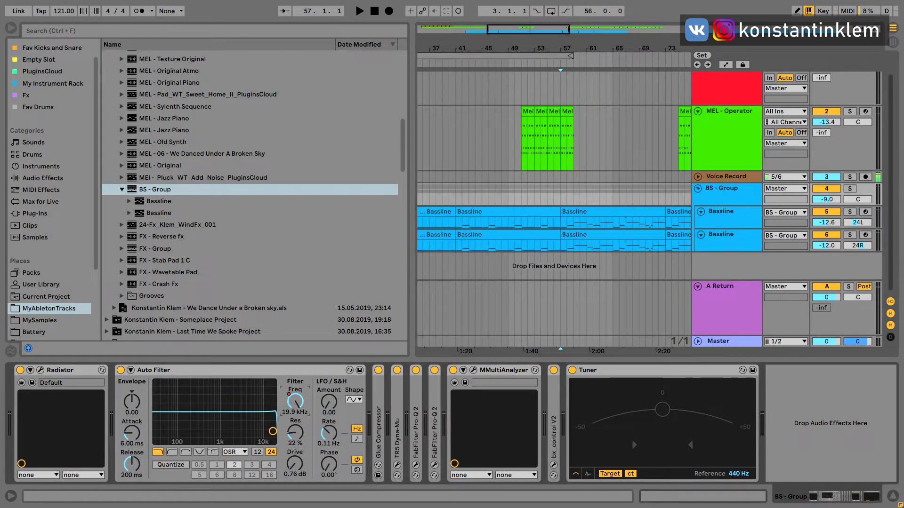
pyautogui.click(534, 214)
pyautogui.doubleClick(534, 215)
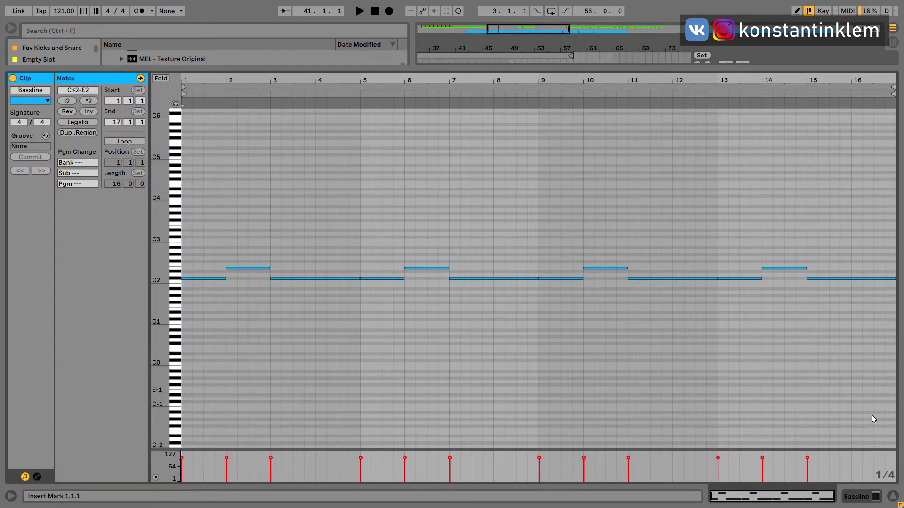
pyautogui.click(894, 494)
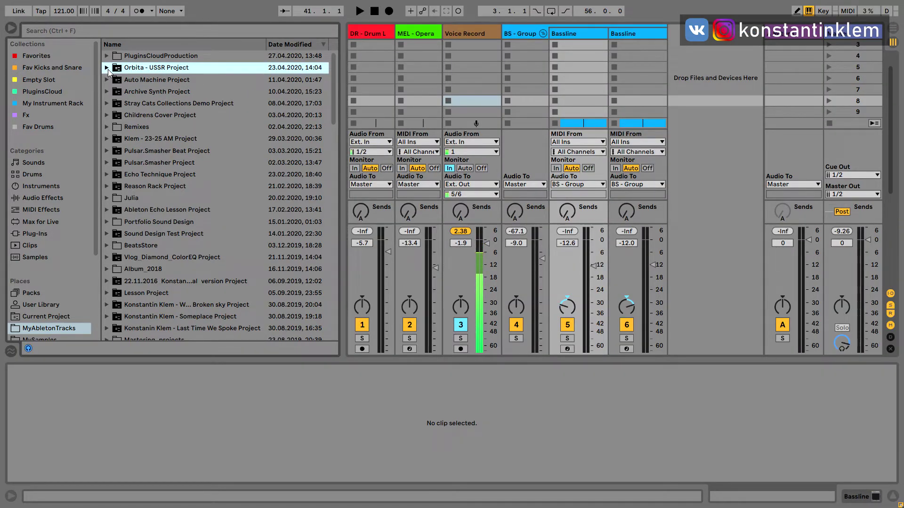
# Step: Import the first v1 clip of the BS LG - VHS 500 track from Orbita - USSR.als as a new Session track and show its devices
pyautogui.click(107, 68)
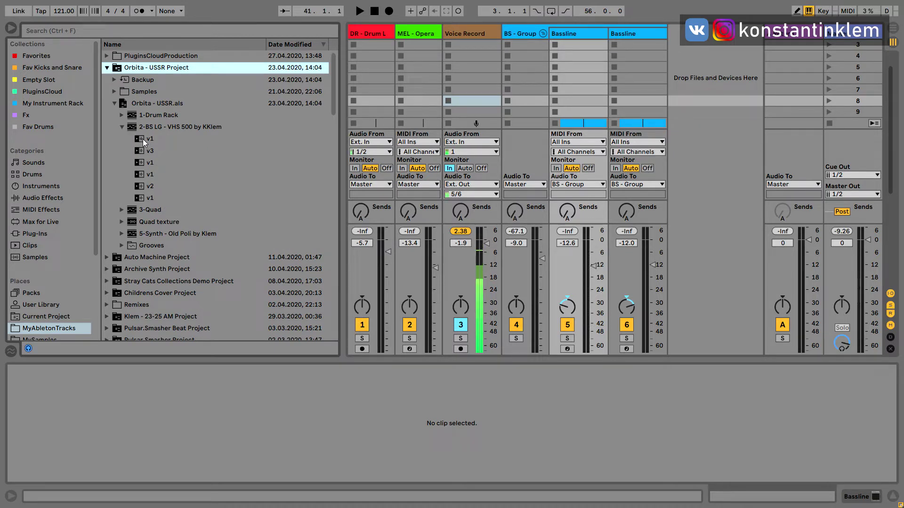
pyautogui.moveTo(143, 139); pyautogui.dragTo(707, 78)
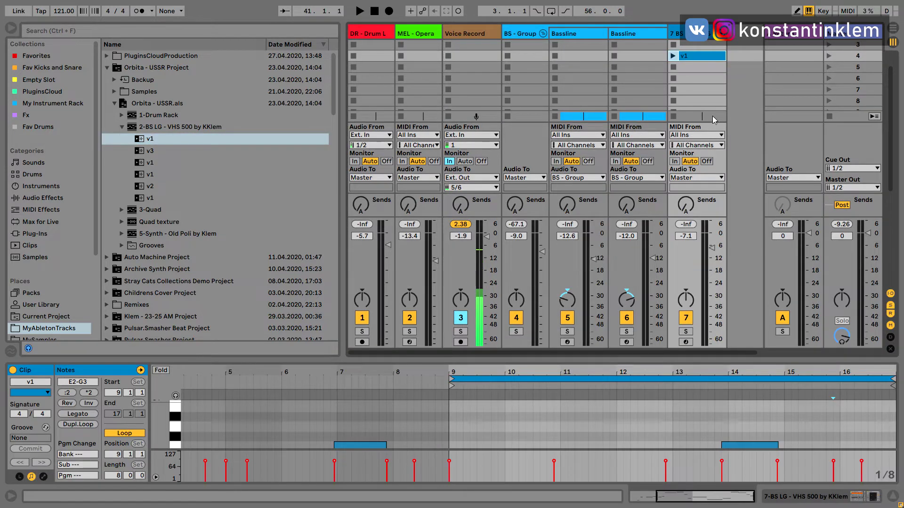
pyautogui.moveTo(716, 358); pyautogui.dragTo(716, 331)
pyautogui.hotkey('shift', 'Tab')
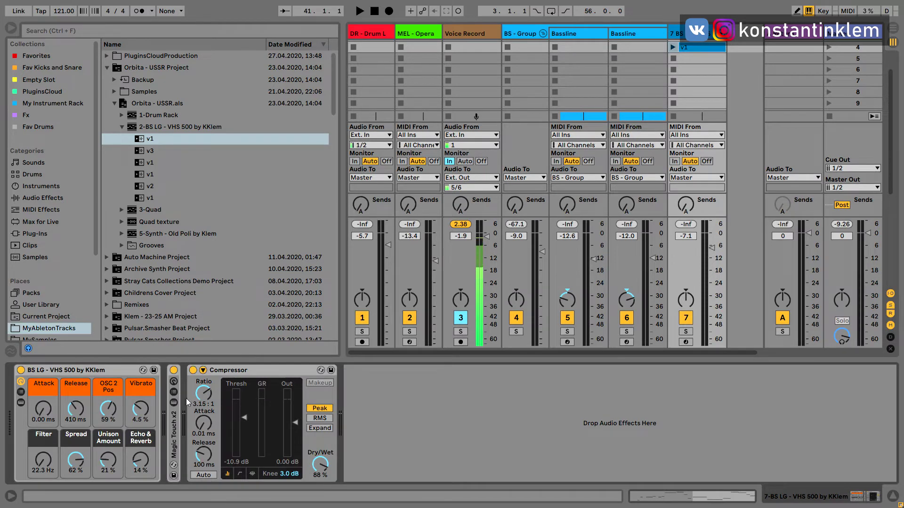
# Step: Move the v1 clip to scene 10 and raise its track volume to -2.7 dB while the scene plays
pyautogui.click(892, 496)
pyautogui.moveTo(702, 47); pyautogui.dragTo(697, 114)
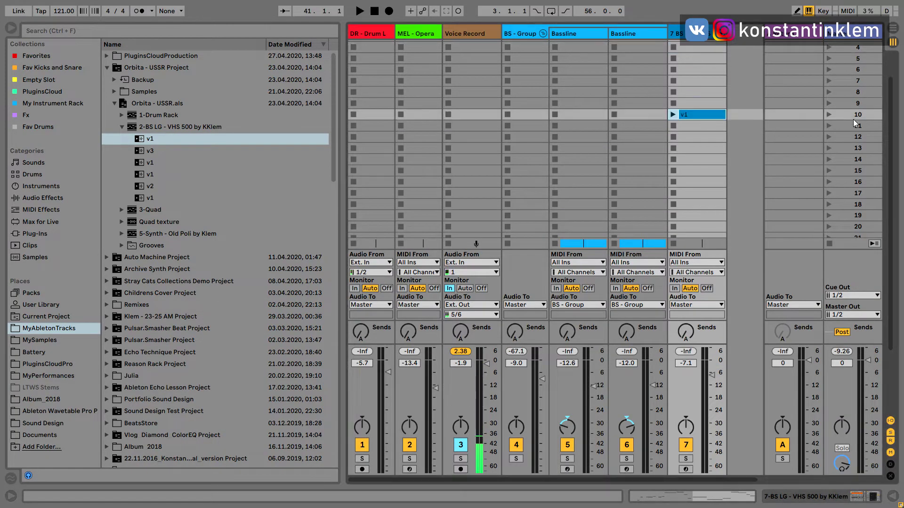
pyautogui.click(830, 115)
pyautogui.moveTo(714, 376); pyautogui.dragTo(713, 366)
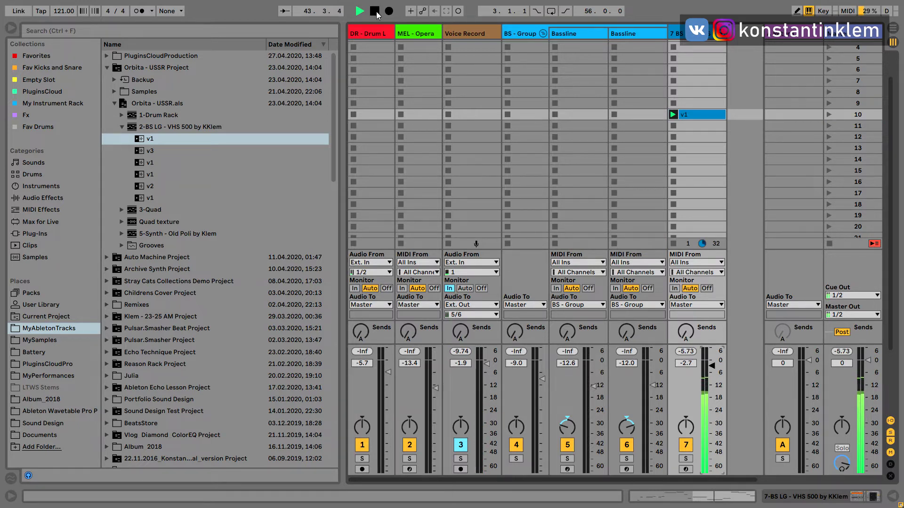
pyautogui.click(375, 11)
# Step: Draw Operator Filter Freq automation across the Melody clip in the arrangement, from about bar 3 to bar 8
pyautogui.press('Tab')
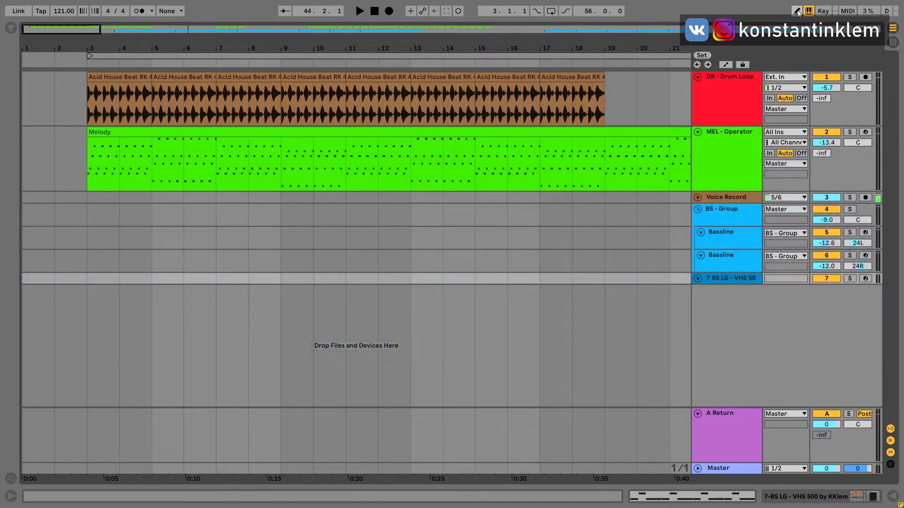
pyautogui.click(797, 11)
pyautogui.click(726, 65)
pyautogui.moveTo(52, 27)
pyautogui.mouseDown()
pyautogui.moveTo(50, 50)
pyautogui.moveTo(52, 27)
pyautogui.mouseUp()
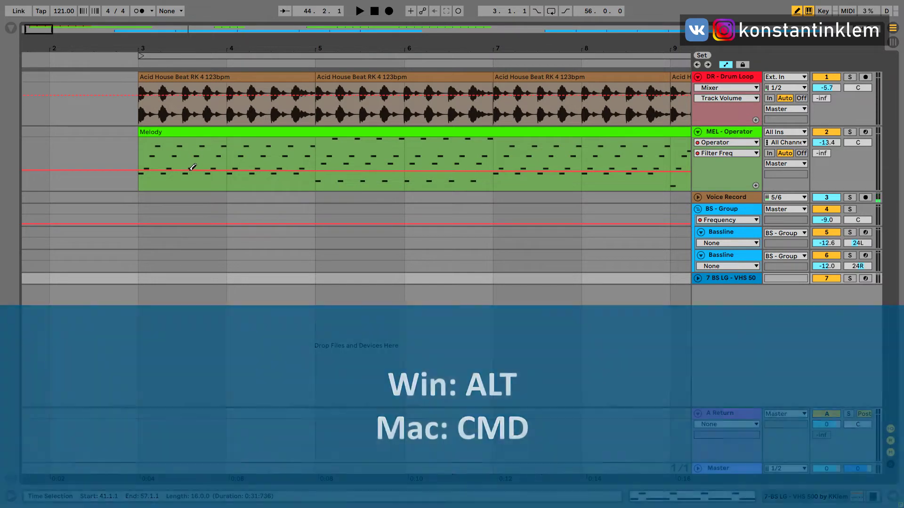
pyautogui.moveTo(193, 168)
pyautogui.mouseDown()
pyautogui.moveTo(204, 151)
pyautogui.moveTo(264, 172)
pyautogui.moveTo(369, 149)
pyautogui.moveTo(403, 173)
pyautogui.moveTo(471, 170)
pyautogui.moveTo(534, 151)
pyautogui.moveTo(578, 180)
pyautogui.mouseUp()
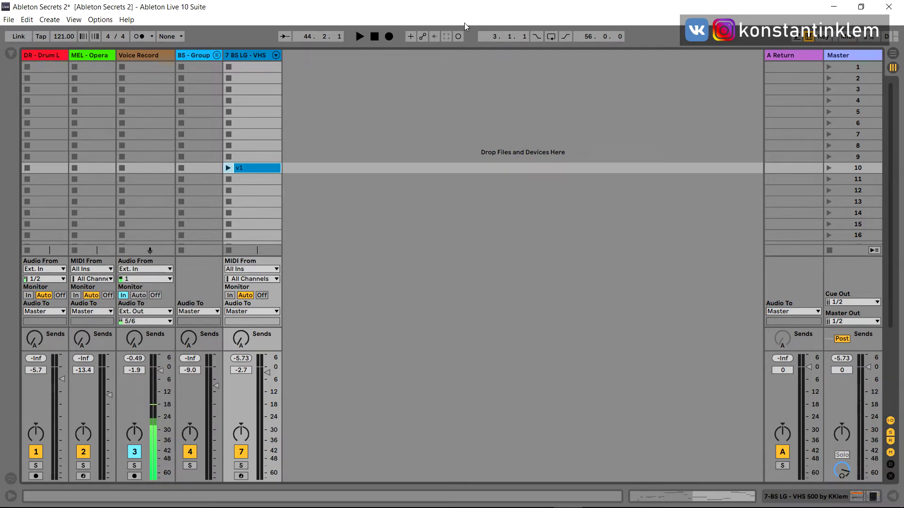
# Step: Open a second Live window and arrange the Session and Arrangement windows side by side
pyautogui.scroll(-3, 569, 107)
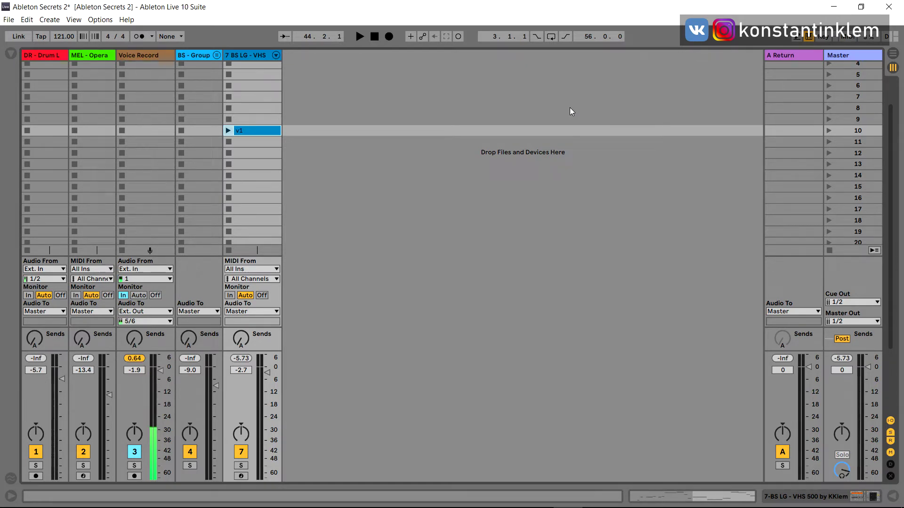
pyautogui.click(70, 21)
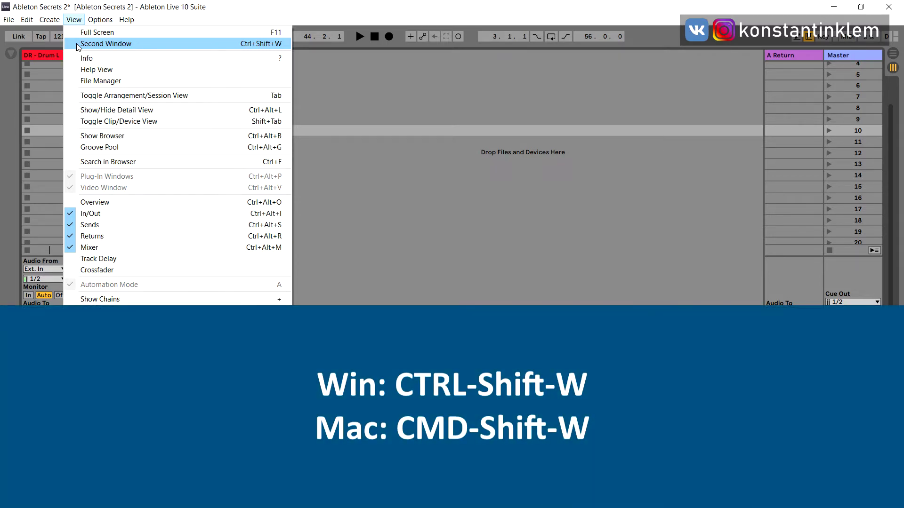
pyautogui.click(106, 43)
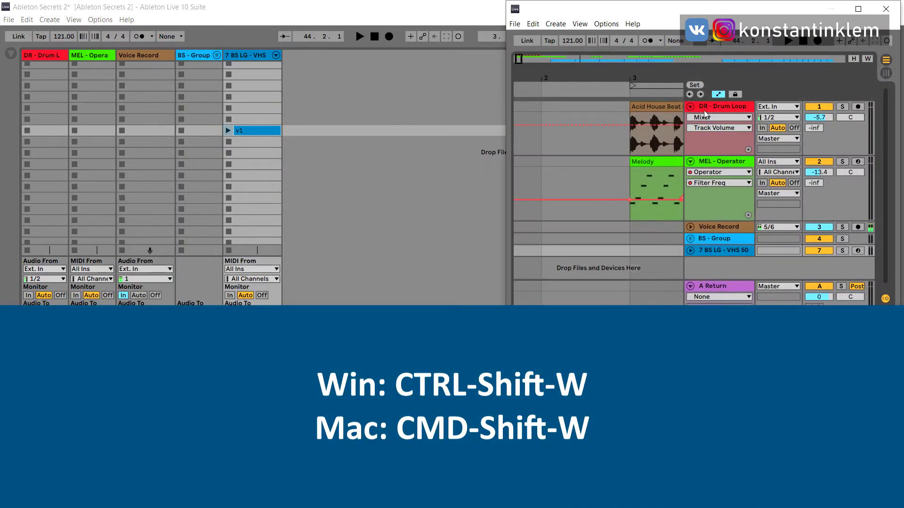
pyautogui.doubleClick(318, 8)
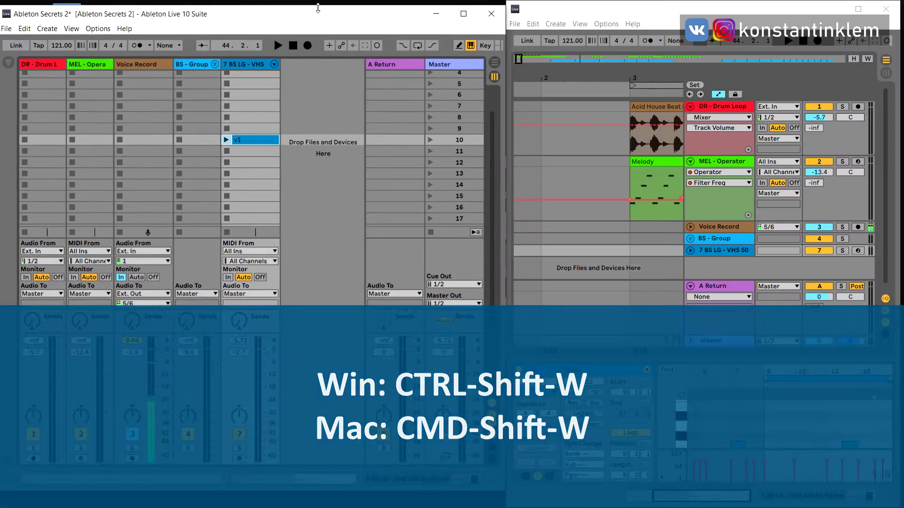
pyautogui.press('super+Left')
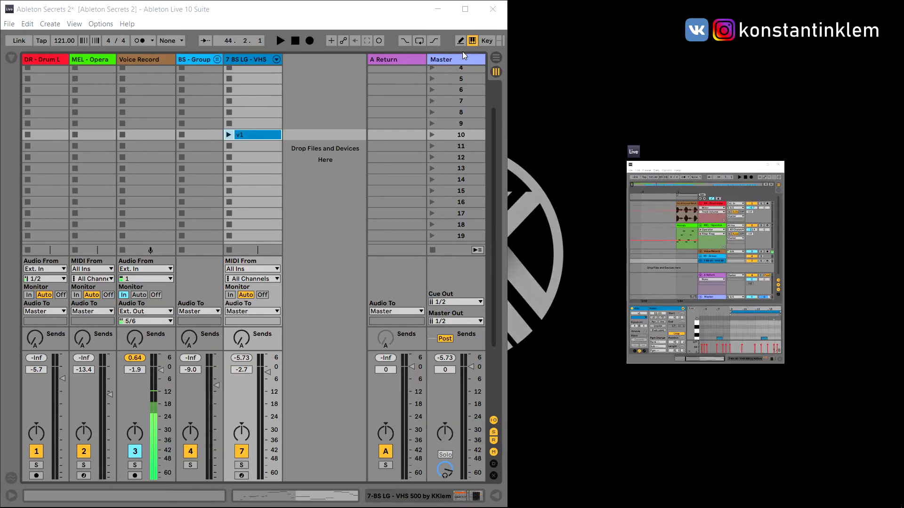
pyautogui.click(732, 231)
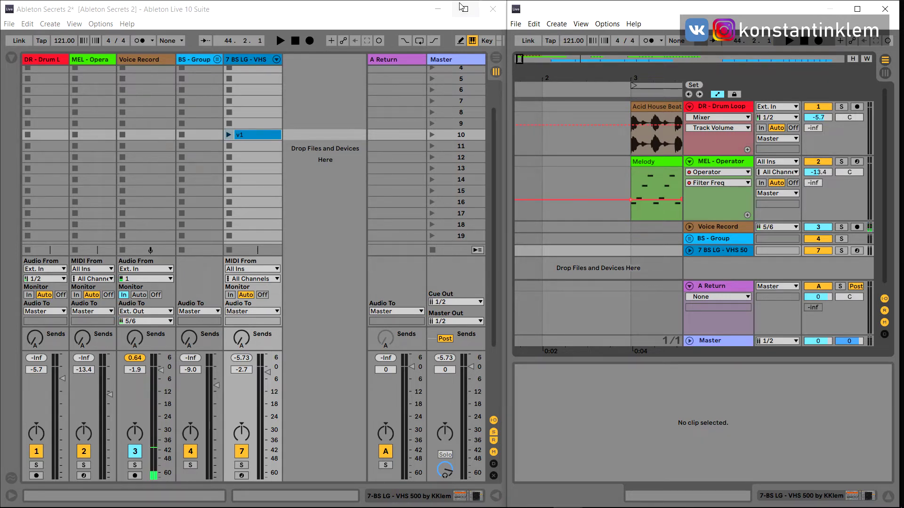
# Step: Swap the Session and Arrangement views between the two windows repeatedly
pyautogui.press('Tab')
pyautogui.press('Tab')
pyautogui.press('Tab')
pyautogui.press('Tab')
pyautogui.press('Tab')
pyautogui.press('Tab')
pyautogui.press('Tab')
pyautogui.press('Tab')
pyautogui.press('Tab')
pyautogui.press('Tab')
pyautogui.press('Tab')
pyautogui.press('Tab')
pyautogui.press('Tab')
pyautogui.press('Tab')
pyautogui.press('Tab')
pyautogui.press('Tab')
pyautogui.press('Tab')
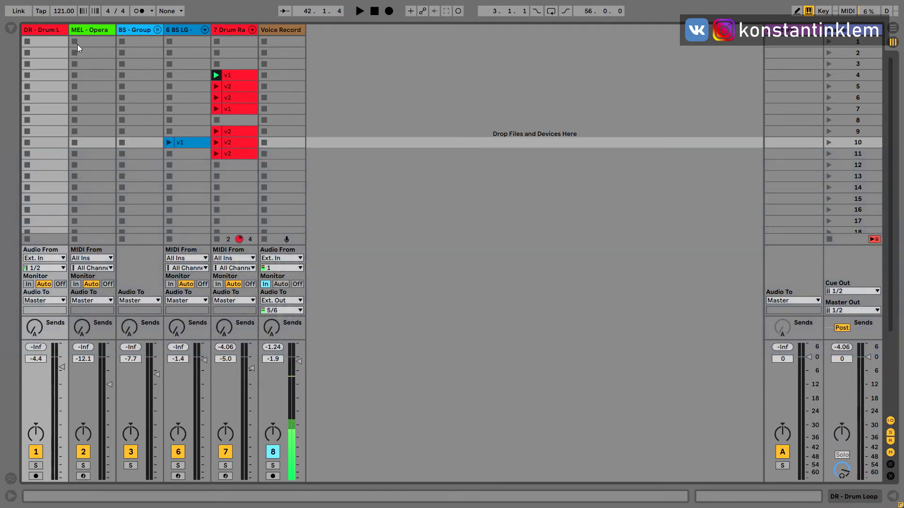
# Step: Select the tracks from DR - Drum Loop through 7 Drum Rack and narrow their columns together
pyautogui.click(50, 32)
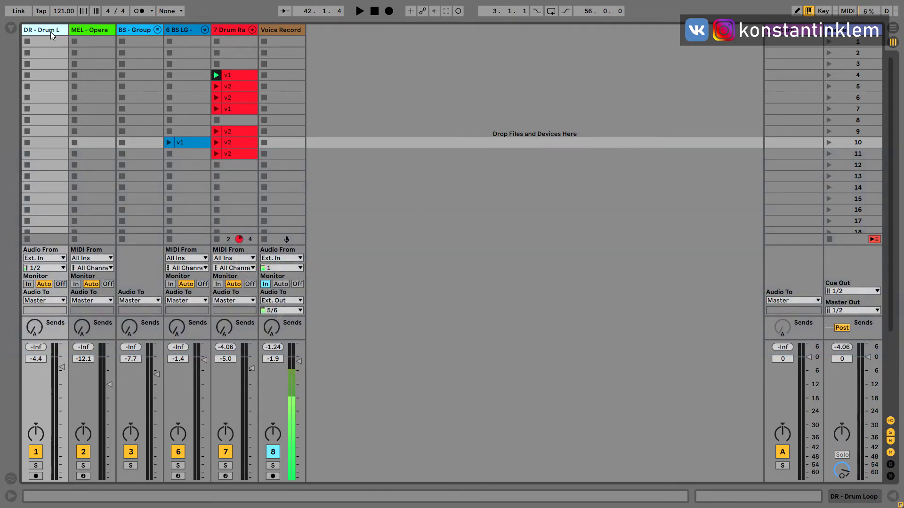
pyautogui.click(232, 28)
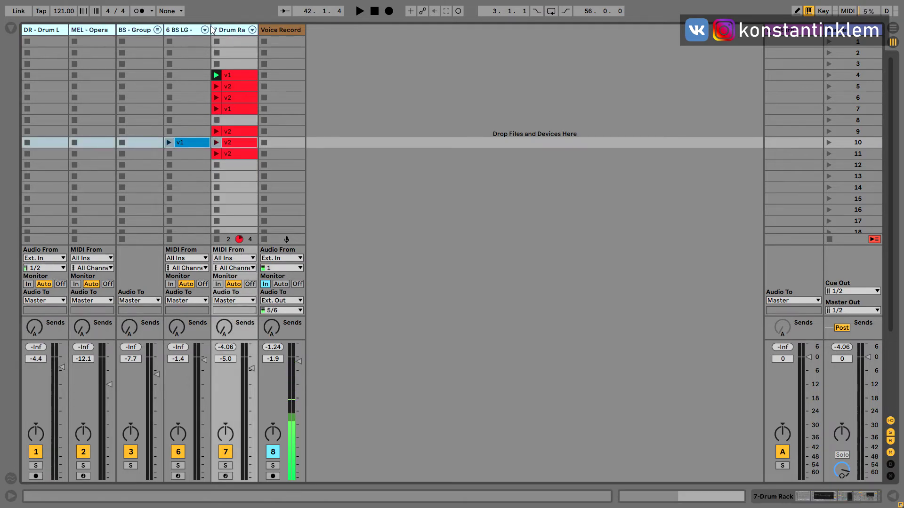
pyautogui.moveTo(211, 28); pyautogui.dragTo(192, 44)
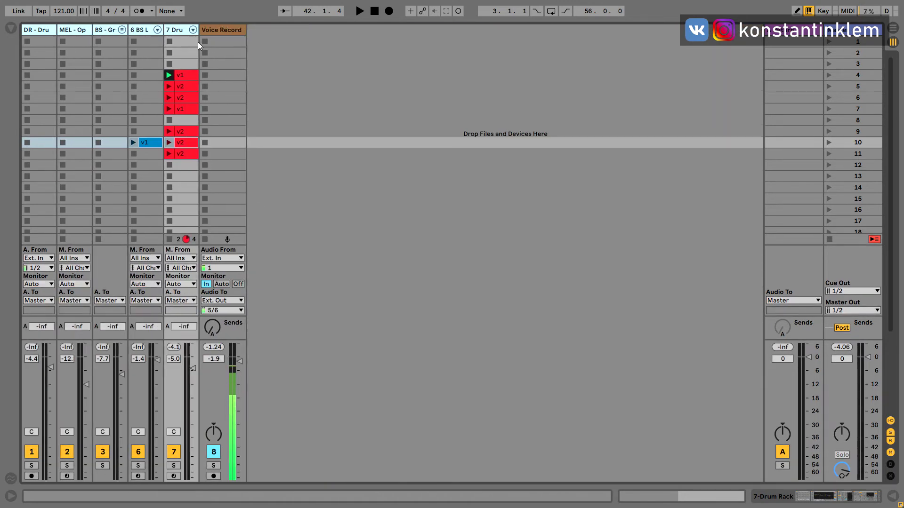
pyautogui.moveTo(198, 30); pyautogui.dragTo(140, 29)
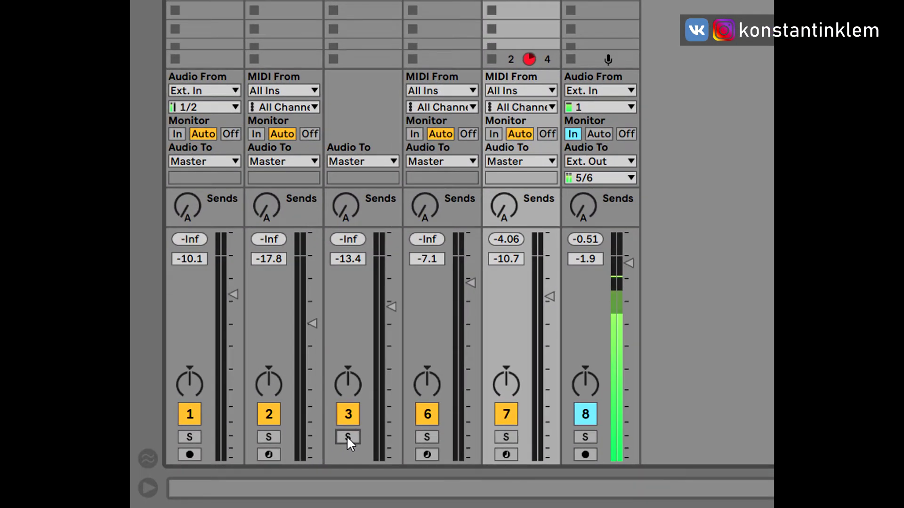
# Step: Adjust the selected tracks together: raise track 3's volume to -5.5 dB, toggle the track activators off and on, and pan slightly right
pyautogui.moveTo(392, 307); pyautogui.dragTo(391, 277)
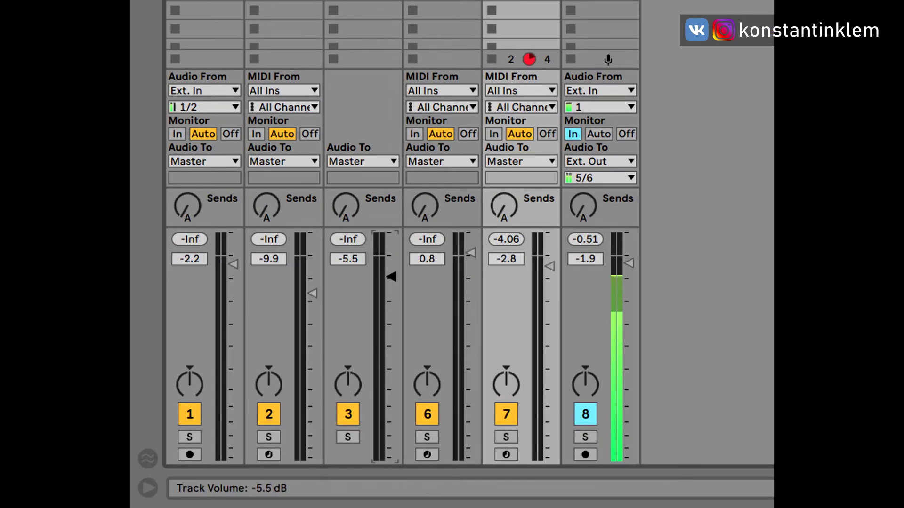
pyautogui.click(353, 412)
pyautogui.click(352, 413)
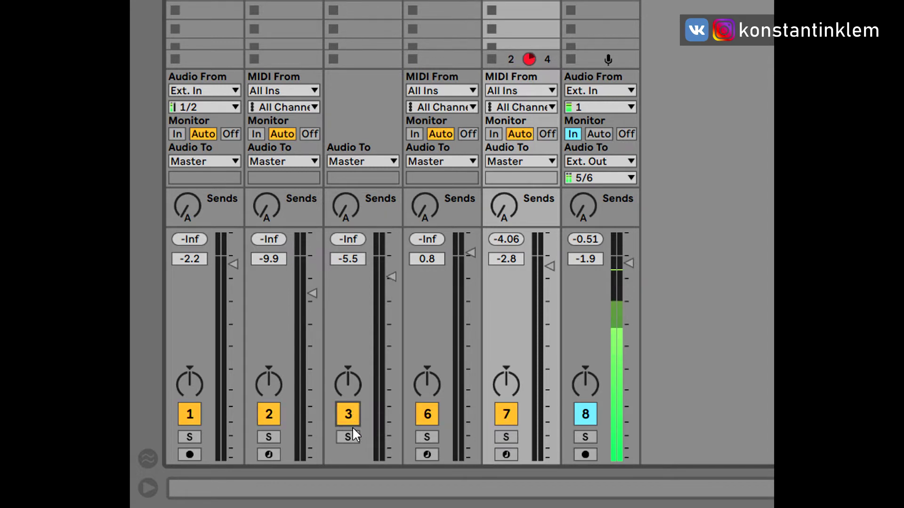
pyautogui.moveTo(348, 384)
pyautogui.mouseDown()
pyautogui.moveTo(347, 396)
pyautogui.moveTo(347, 357)
pyautogui.moveTo(347, 406)
pyautogui.moveTo(347, 372)
pyautogui.mouseUp()
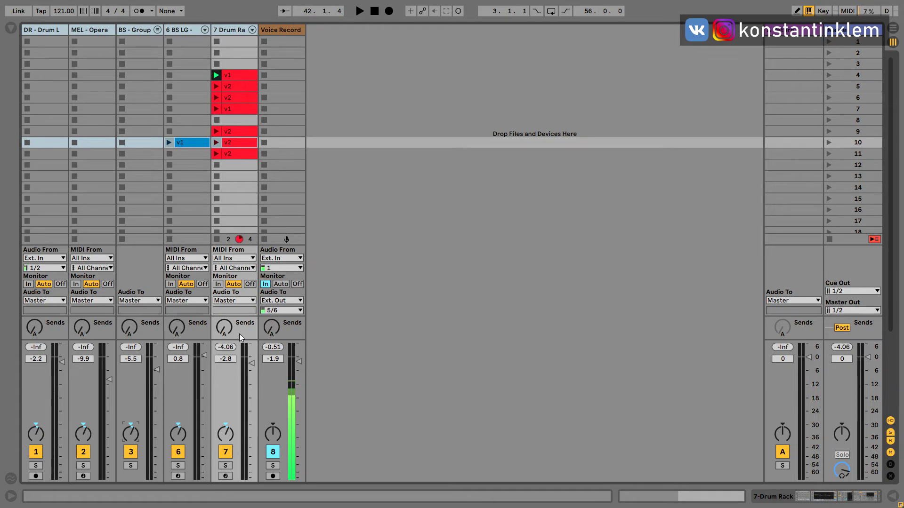
# Step: Set the launch tempo of scene 4 to 120 BPM
pyautogui.click(850, 77)
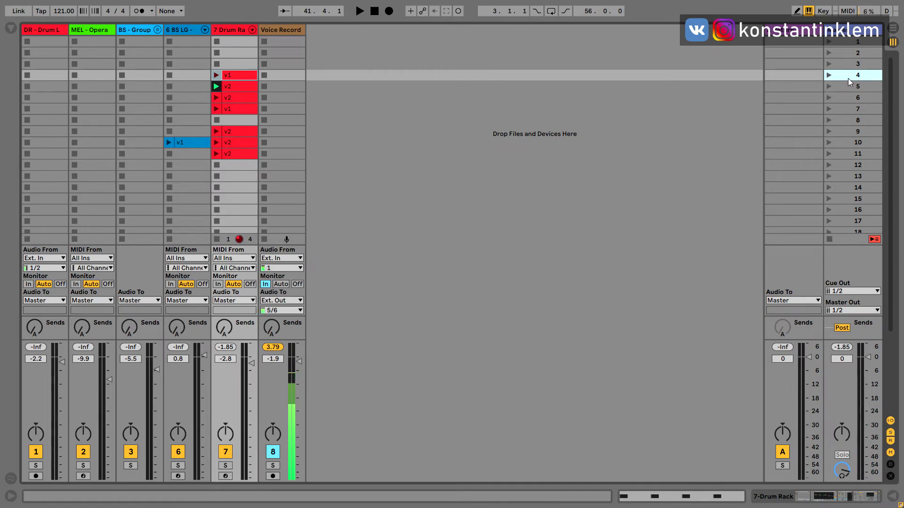
pyautogui.click(851, 89)
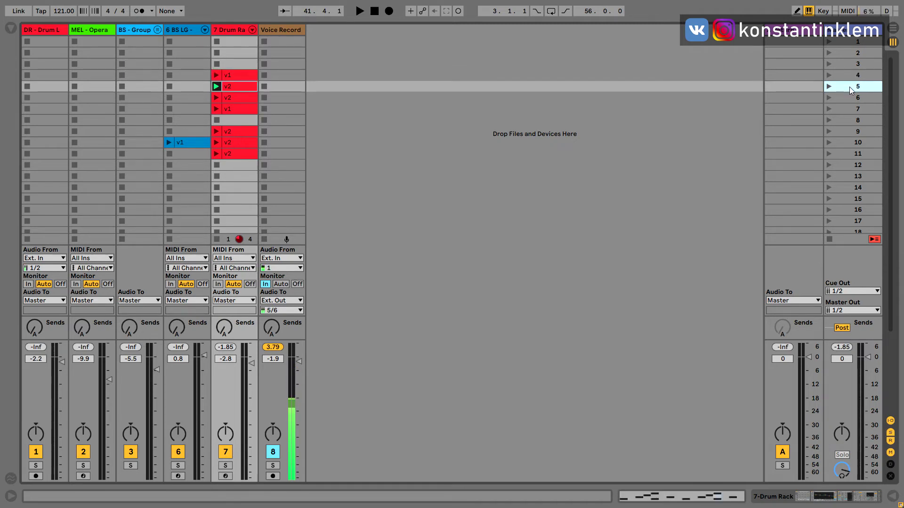
pyautogui.click(846, 77)
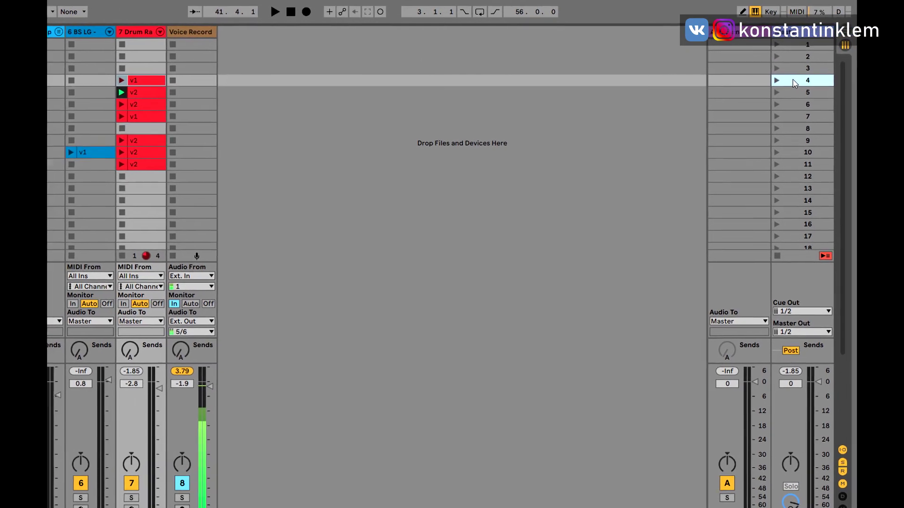
pyautogui.rightClick(795, 83)
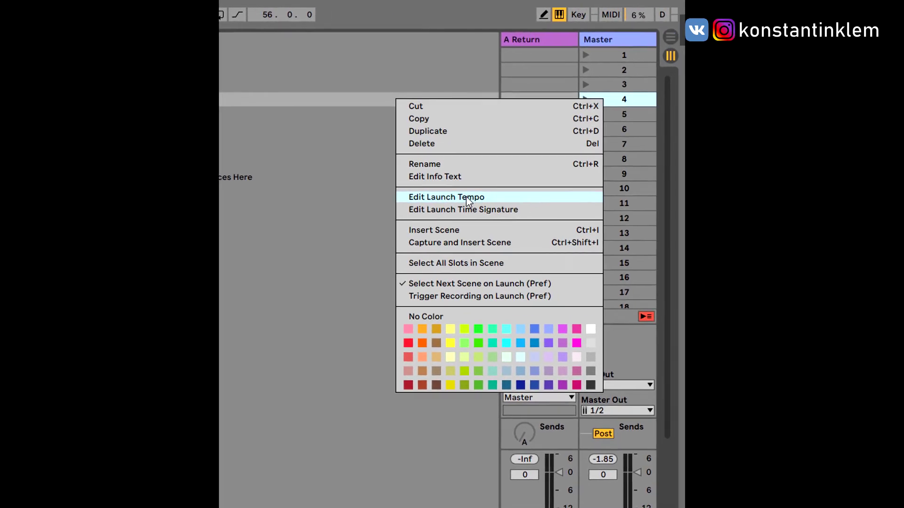
pyautogui.click(461, 197)
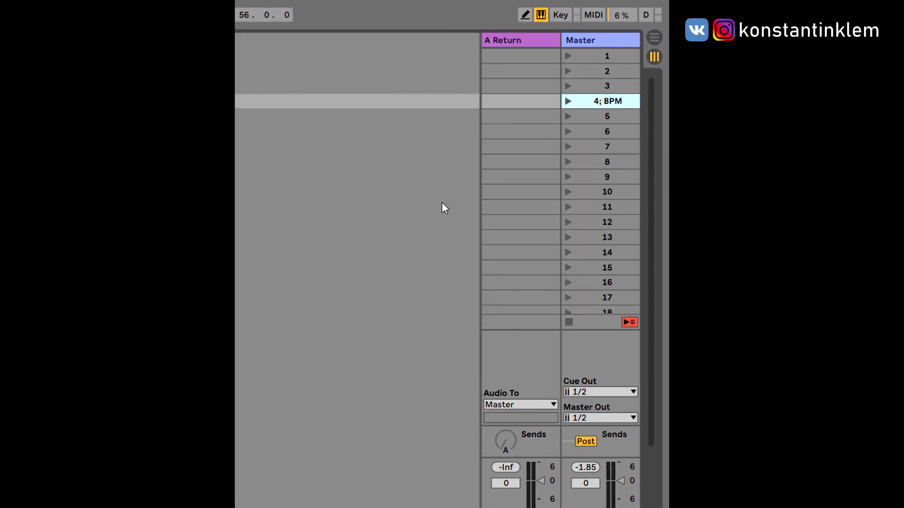
pyautogui.write('12 BPM0')
pyautogui.press('Return')
# Step: Set the launch tempo of scene 5 to 90 BPM
pyautogui.click(589, 120)
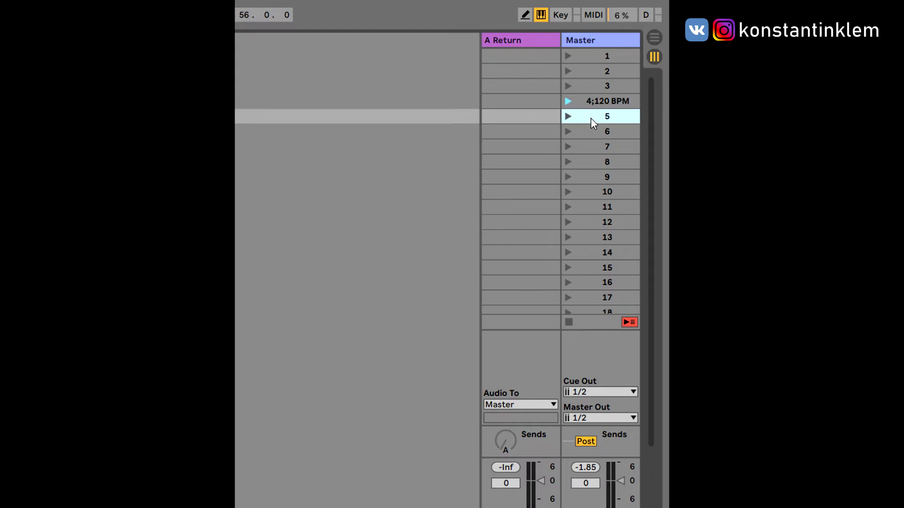
pyautogui.rightClick(595, 117)
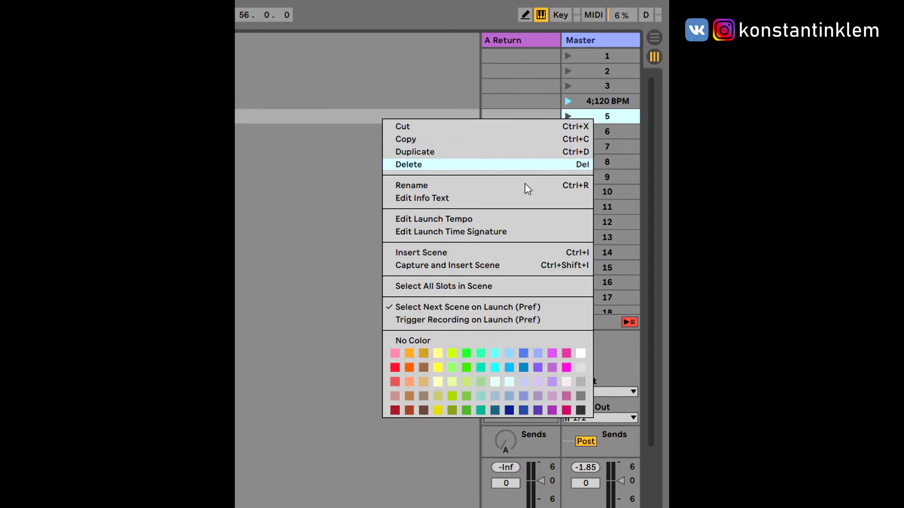
pyautogui.click(467, 220)
pyautogui.write('90')
pyautogui.press('Return')
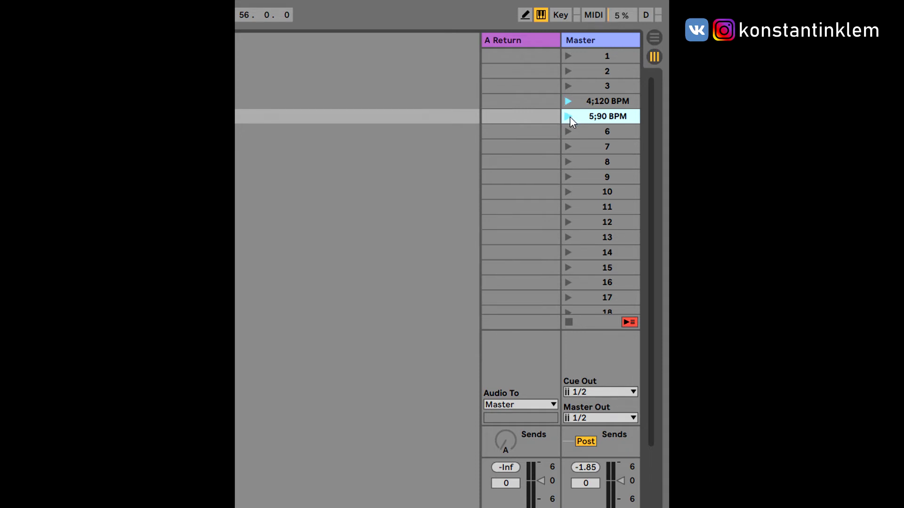
# Step: Launch scenes 4 and 5 in turn to compare their tempos
pyautogui.click(570, 100)
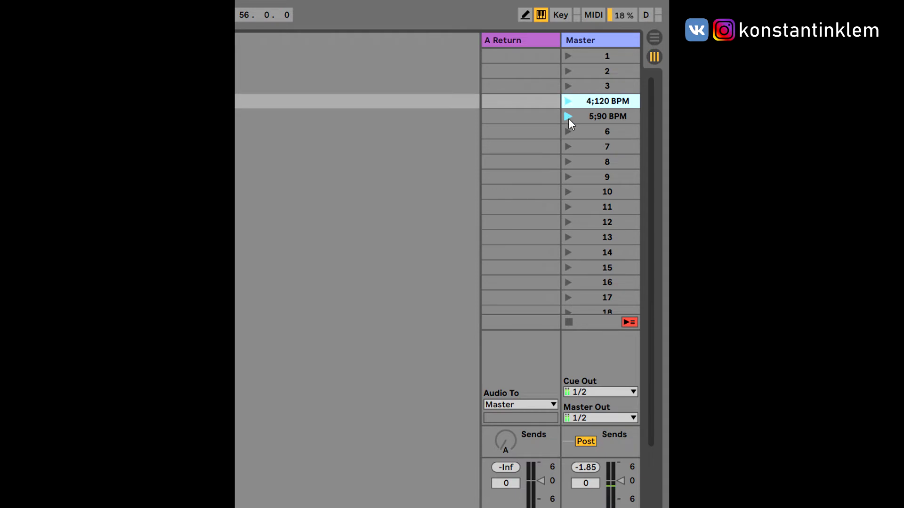
pyautogui.click(569, 116)
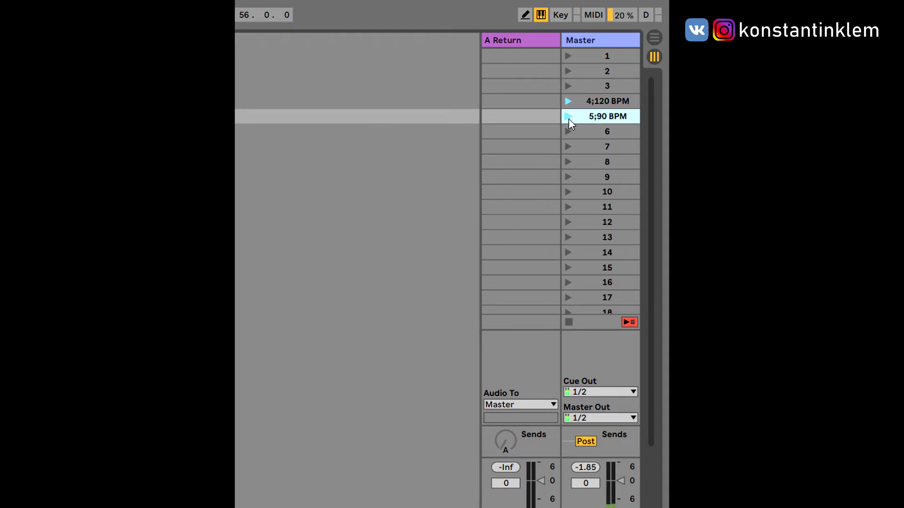
pyautogui.click(569, 117)
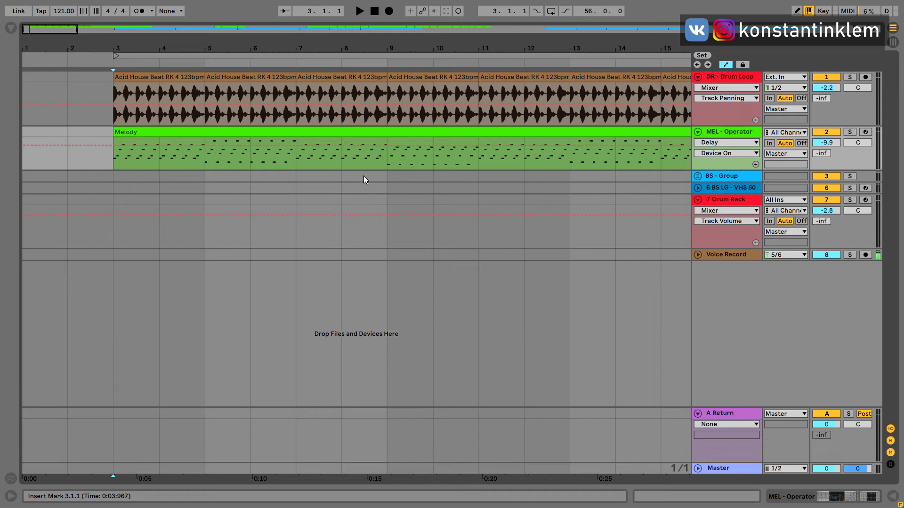
# Step: Add a locator at bar 3 of the arrangement and map it to the B key
pyautogui.rightClick(108, 62)
pyautogui.click(137, 93)
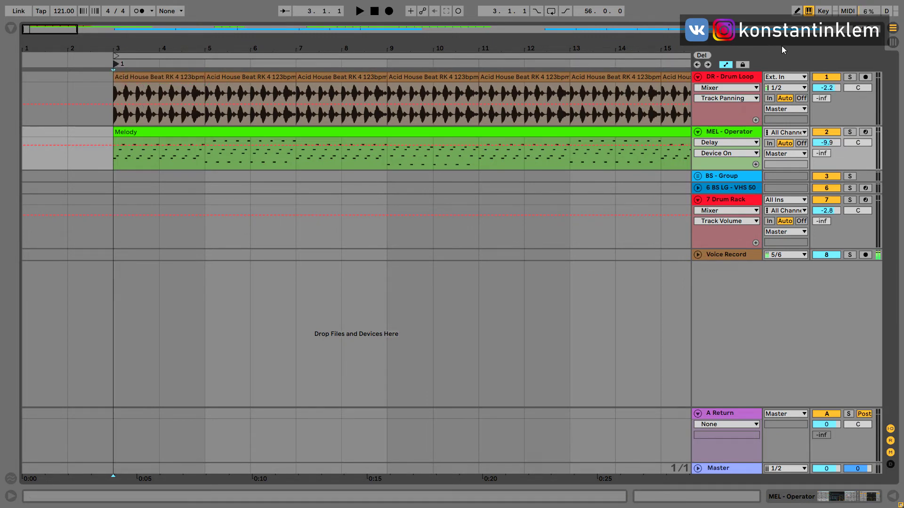
pyautogui.click(823, 12)
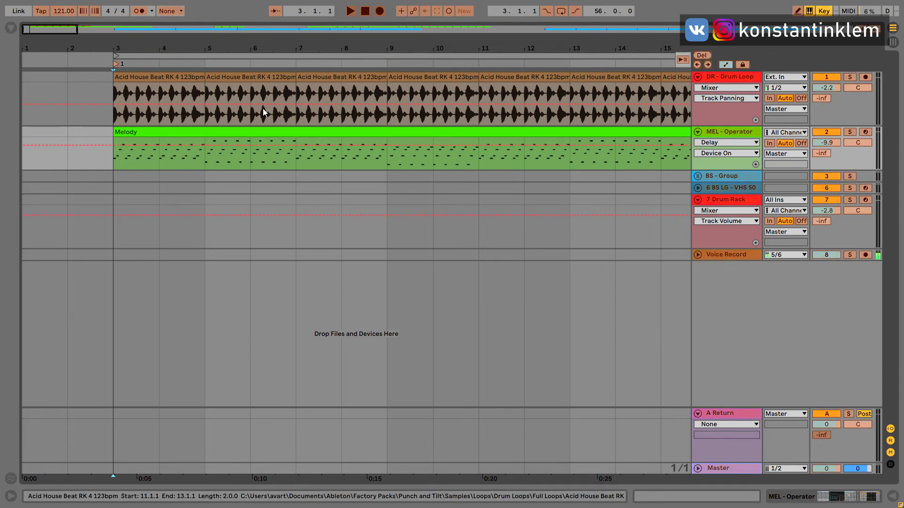
pyautogui.click(117, 65)
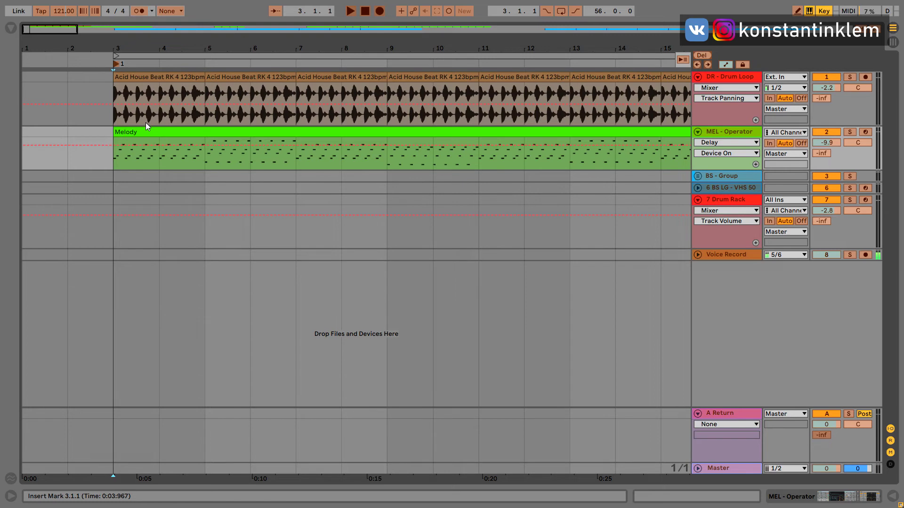
pyautogui.press('b')
pyautogui.click(826, 15)
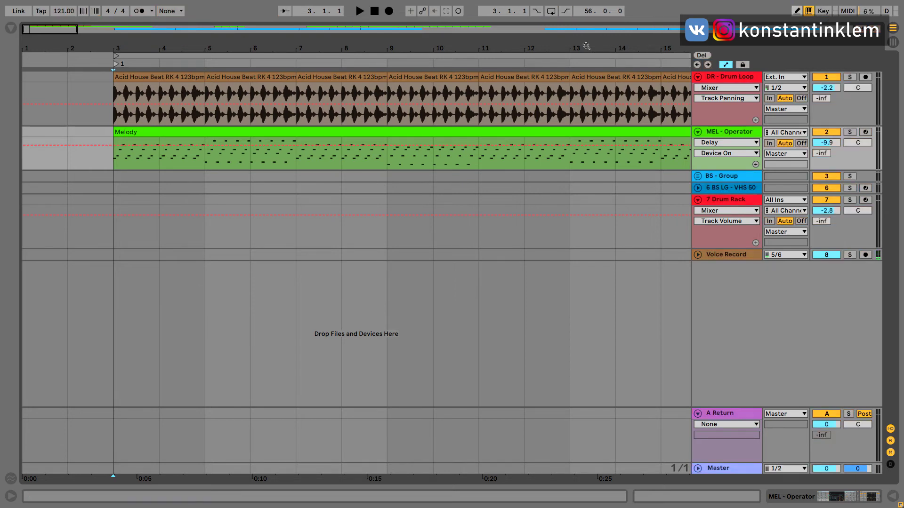
# Step: Play the arrangement, retrigger locator 1 several times with its mapped key, and stop playback
pyautogui.click(359, 11)
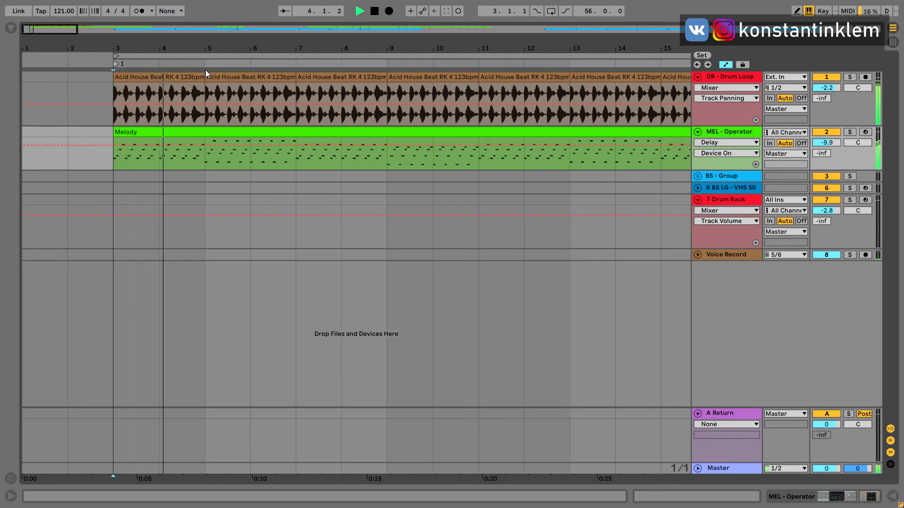
pyautogui.press('b')
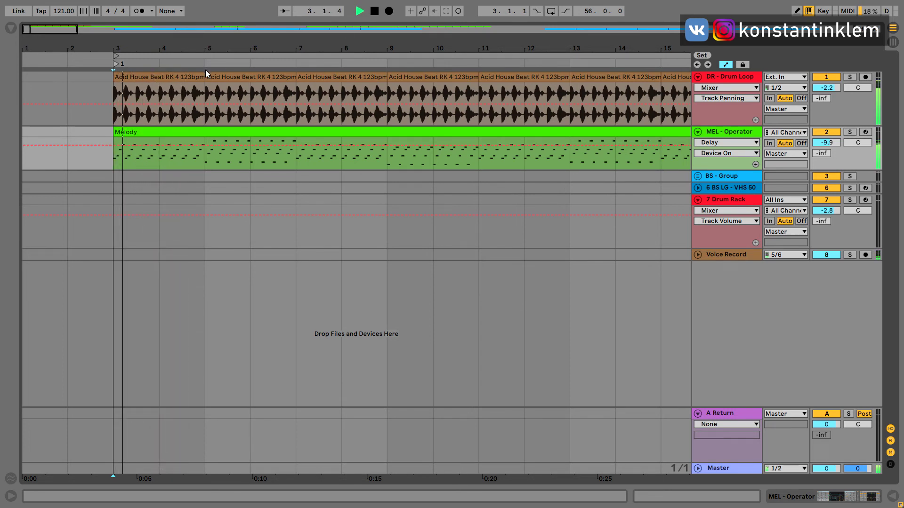
pyautogui.press('b')
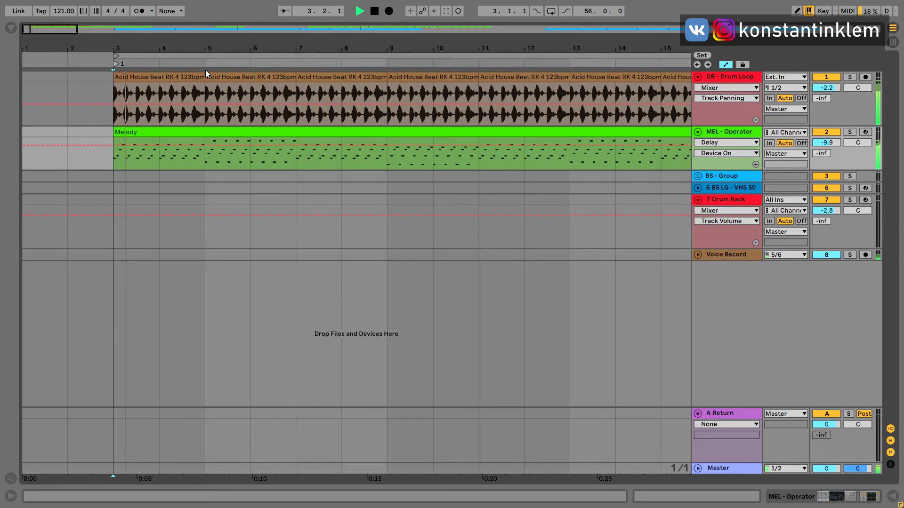
pyautogui.press('b')
pyautogui.press('space')
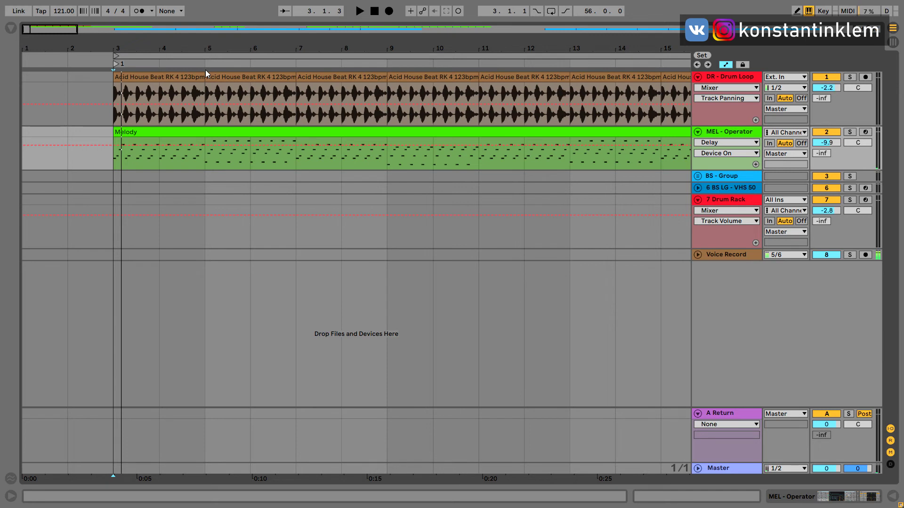
# Step: Move locator 1 to bar 9 and repeatedly trigger playback from it with its mapped key
pyautogui.moveTo(114, 64); pyautogui.dragTo(390, 64)
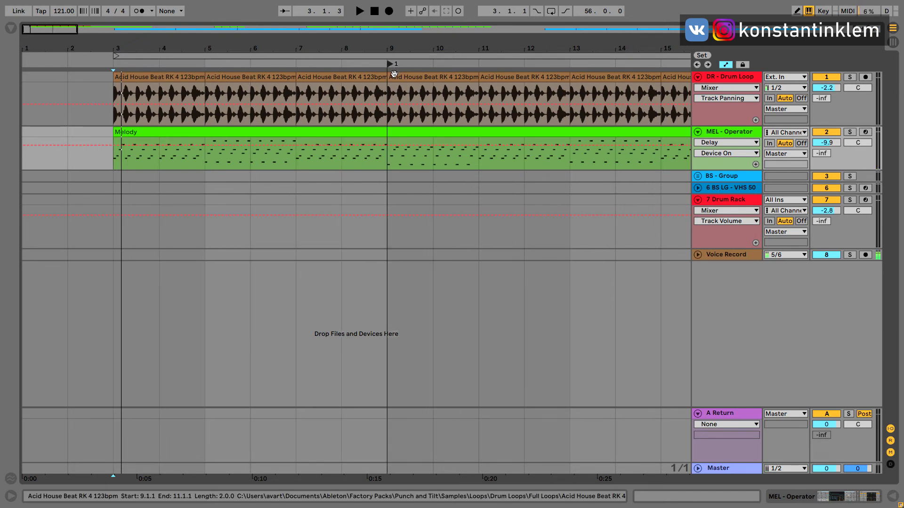
pyautogui.press('1')
pyautogui.press('1')
pyautogui.press('1')
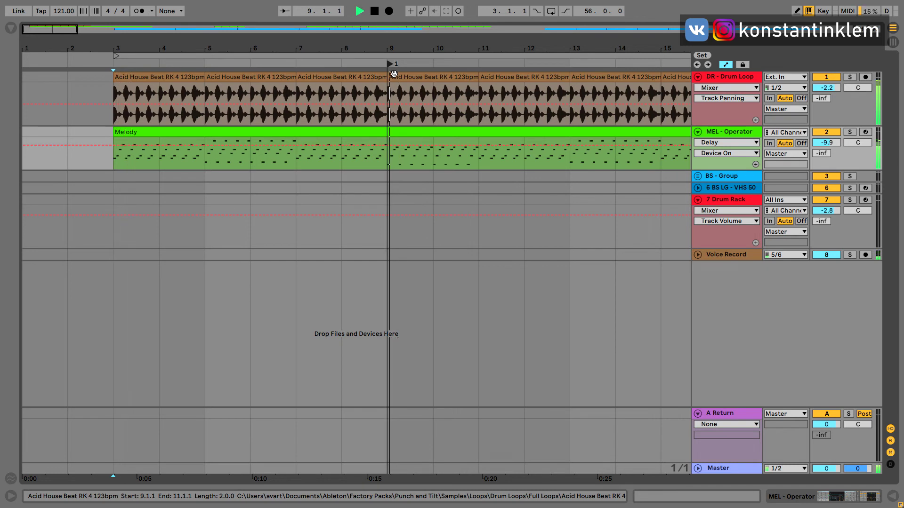
pyautogui.press('1')
pyautogui.press('1')
# Step: Play from about bar 6 and bar 13, returning to the bar 9 locator with its mapped key each time, and stop playback
pyautogui.click(253, 66)
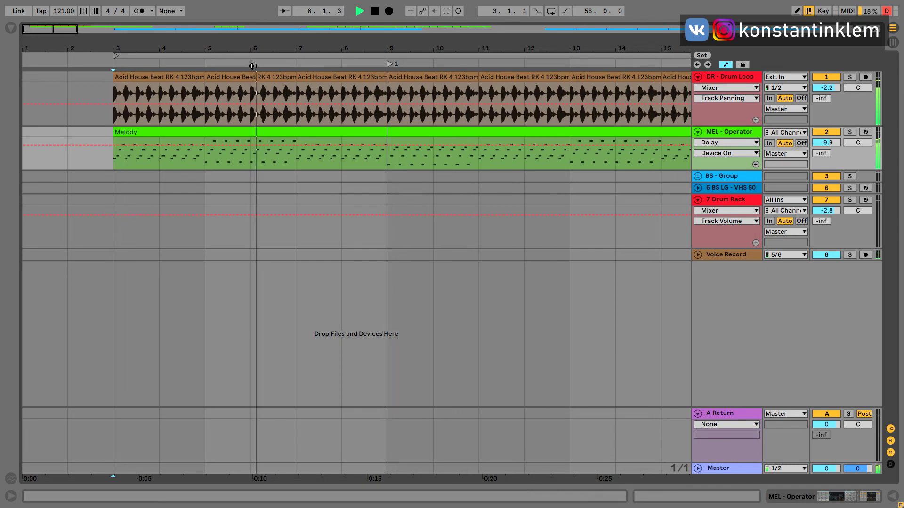
pyautogui.press('1')
pyautogui.click(580, 63)
pyautogui.press('1')
pyautogui.press('1')
pyautogui.press('1')
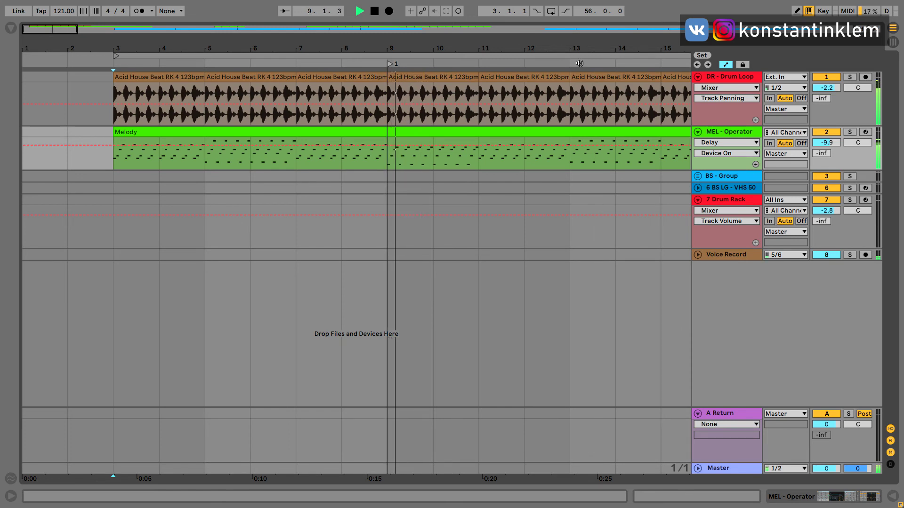
pyautogui.press('space')
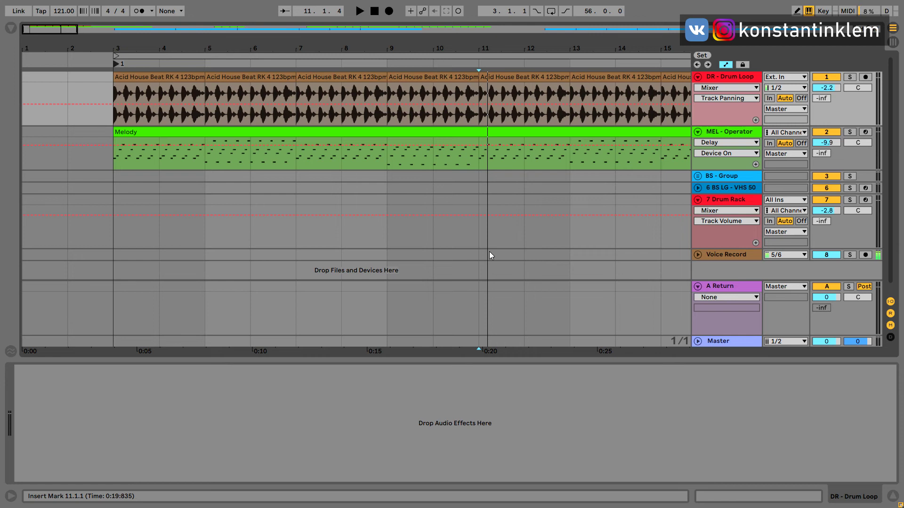
# Step: Add two more locators to the arrangement and position them at bars 5 and 9
pyautogui.rightClick(242, 66)
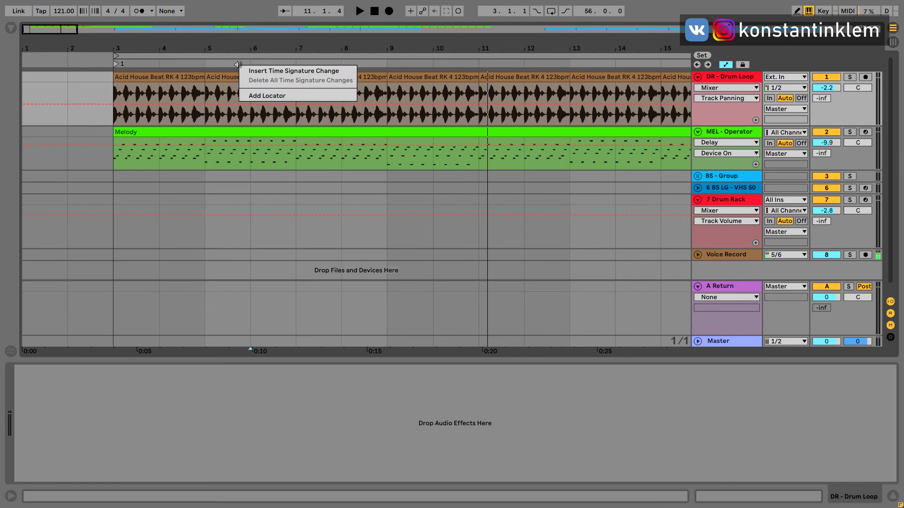
pyautogui.click(256, 94)
pyautogui.rightClick(414, 64)
pyautogui.click(441, 97)
pyautogui.moveTo(251, 65); pyautogui.dragTo(208, 64)
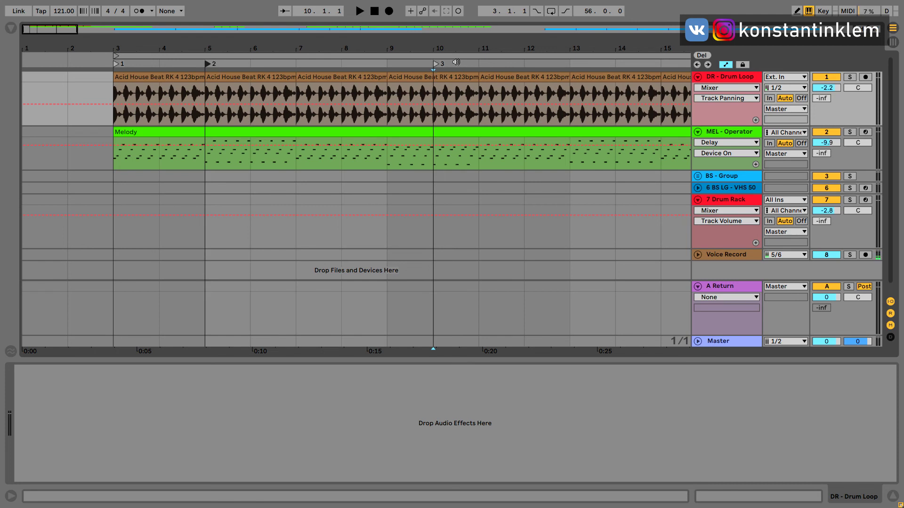
pyautogui.moveTo(435, 61); pyautogui.dragTo(382, 62)
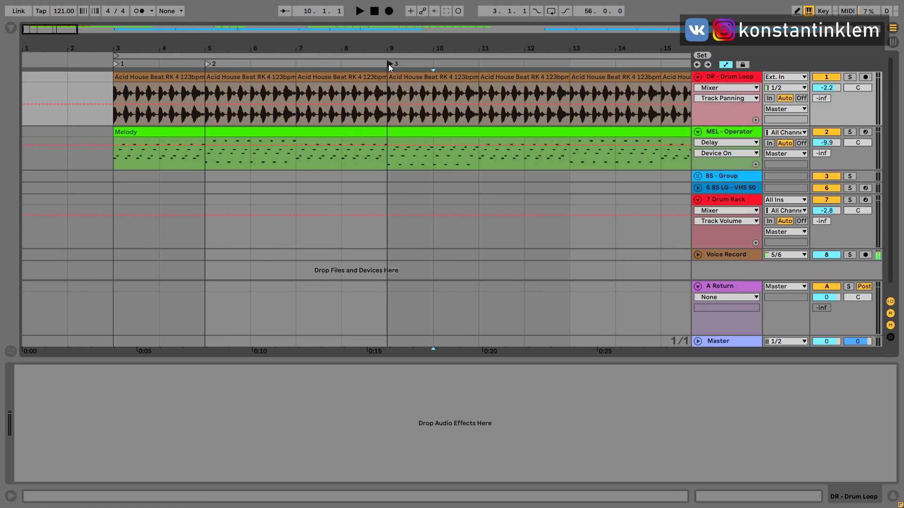
# Step: Assign the computer key N to locator 2 and M to locator 3 in key mapping mode
pyautogui.click(824, 12)
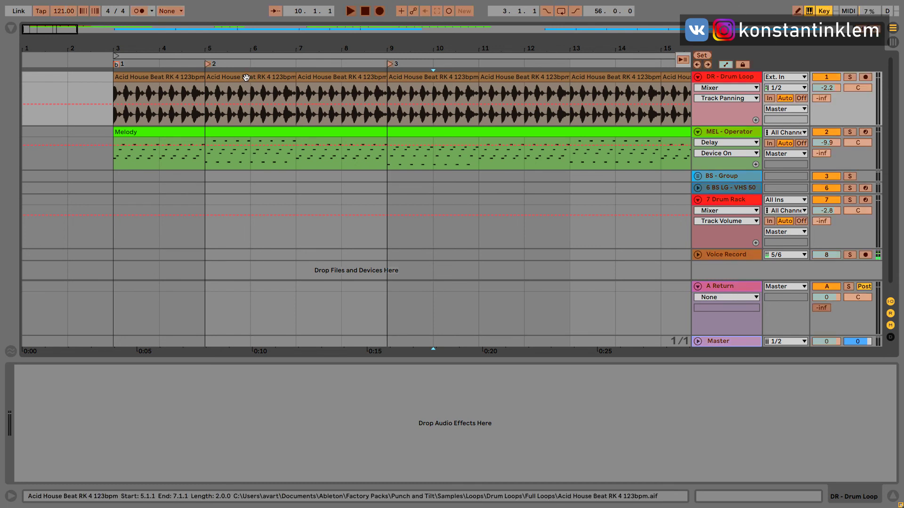
pyautogui.click(207, 64)
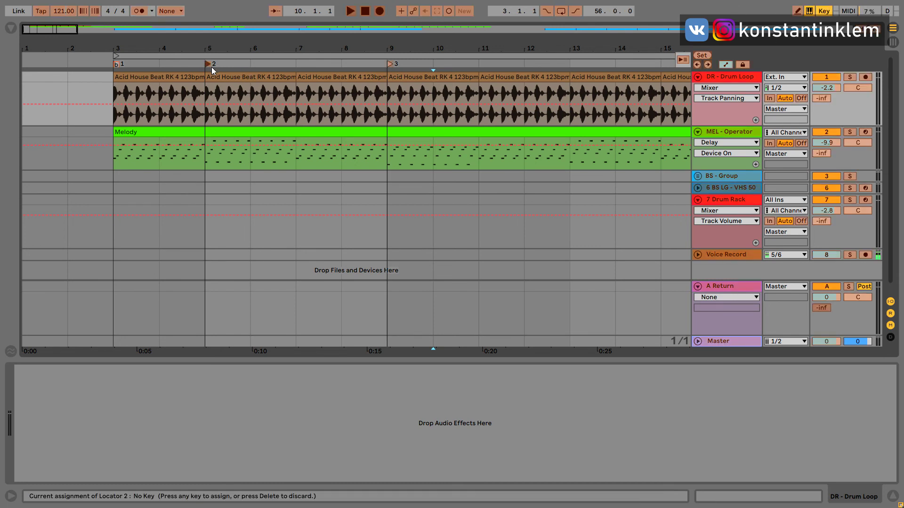
pyautogui.press('n')
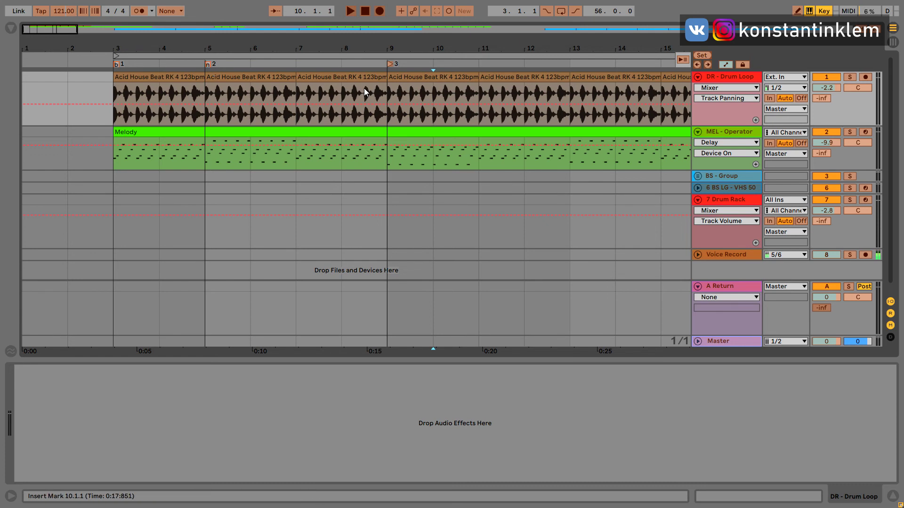
pyautogui.click(390, 64)
pyautogui.press('m')
pyautogui.click(823, 11)
# Step: Play the arrangement, jump back and forth between the three locators with mapped keys B, N and M, and stop playback
pyautogui.press('space')
pyautogui.press('n')
pyautogui.press('b')
pyautogui.press('n')
pyautogui.press('m')
pyautogui.press('n')
pyautogui.press('b')
pyautogui.press('space')
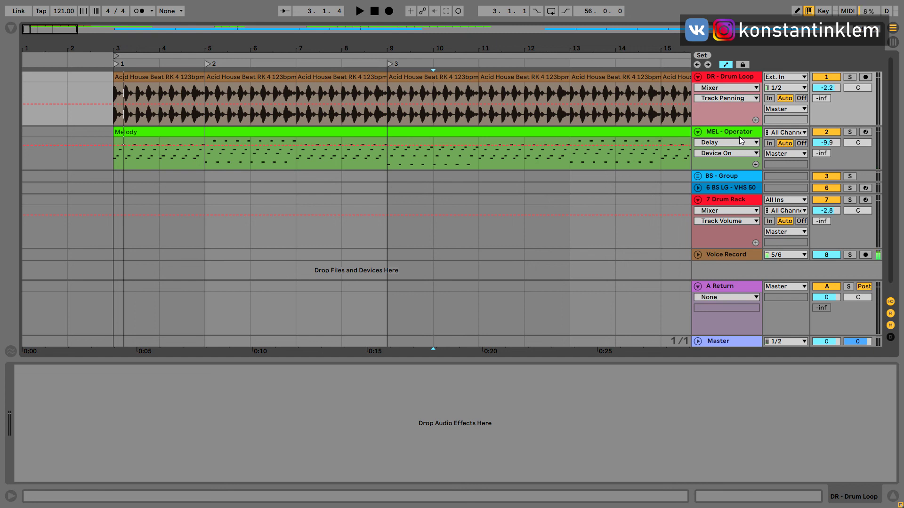
pyautogui.press('space')
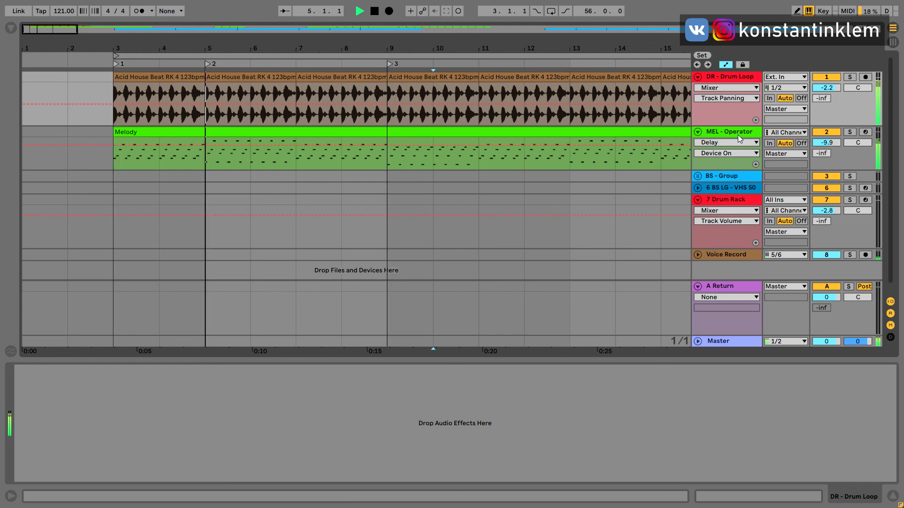
pyautogui.press('space')
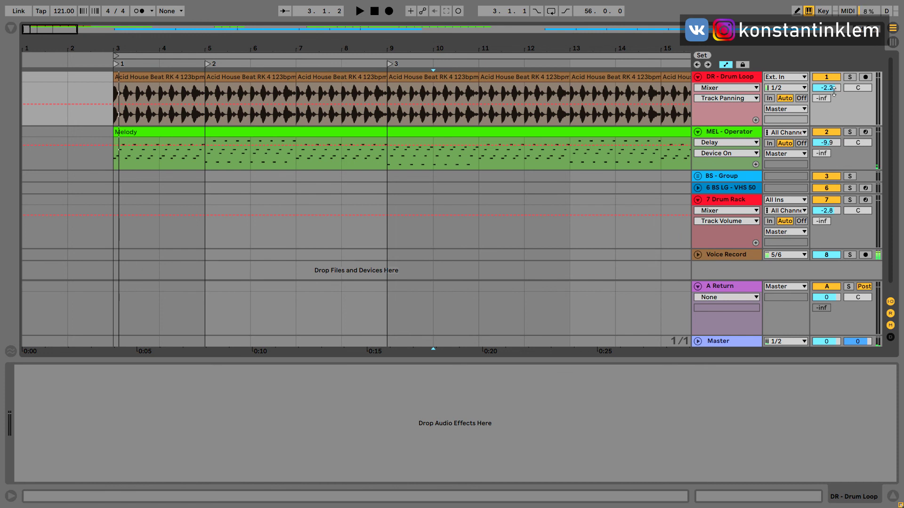
pyautogui.click(892, 43)
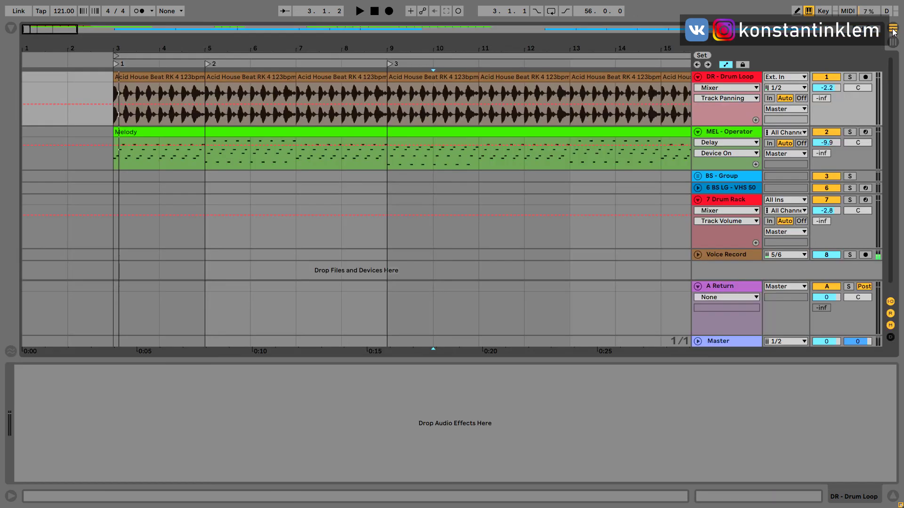
pyautogui.click(893, 30)
pyautogui.click(490, 256)
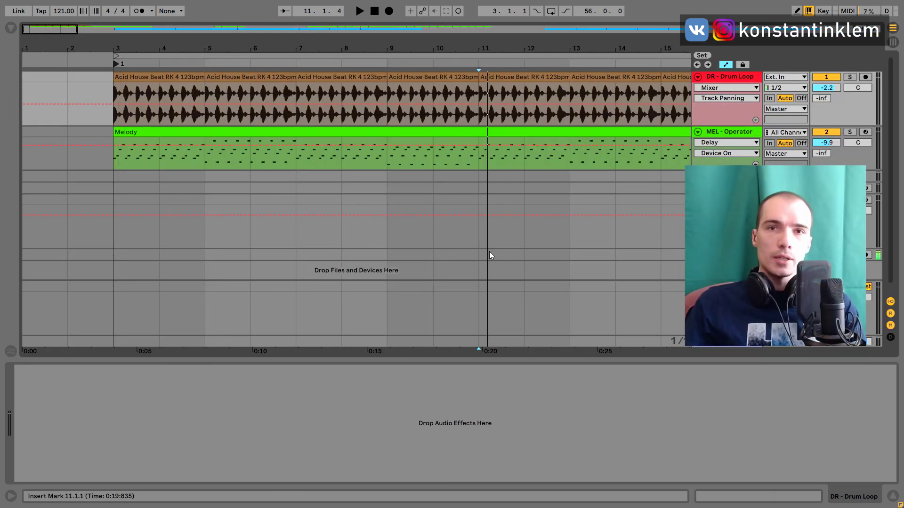